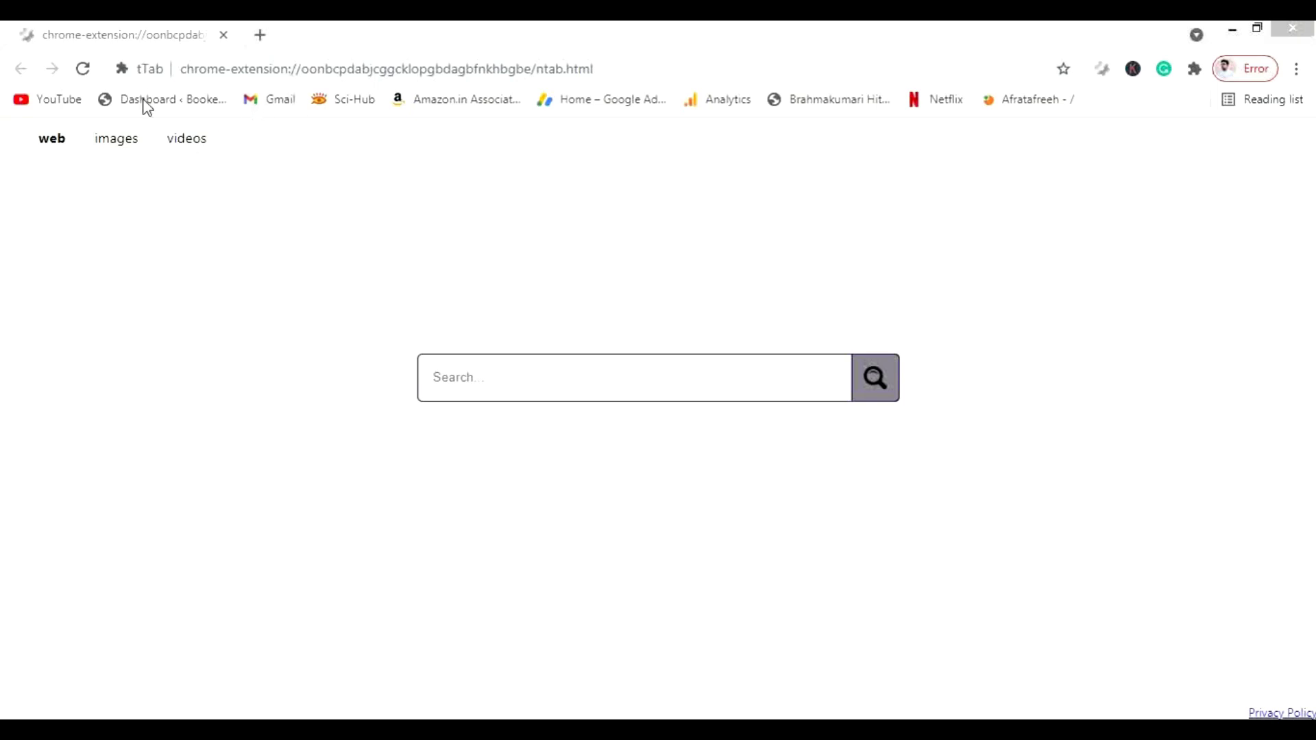
- Search YouTube for 'g bhanu prakash' to find the Dr.G Bhanu Prakash channel
left_click(74, 99)
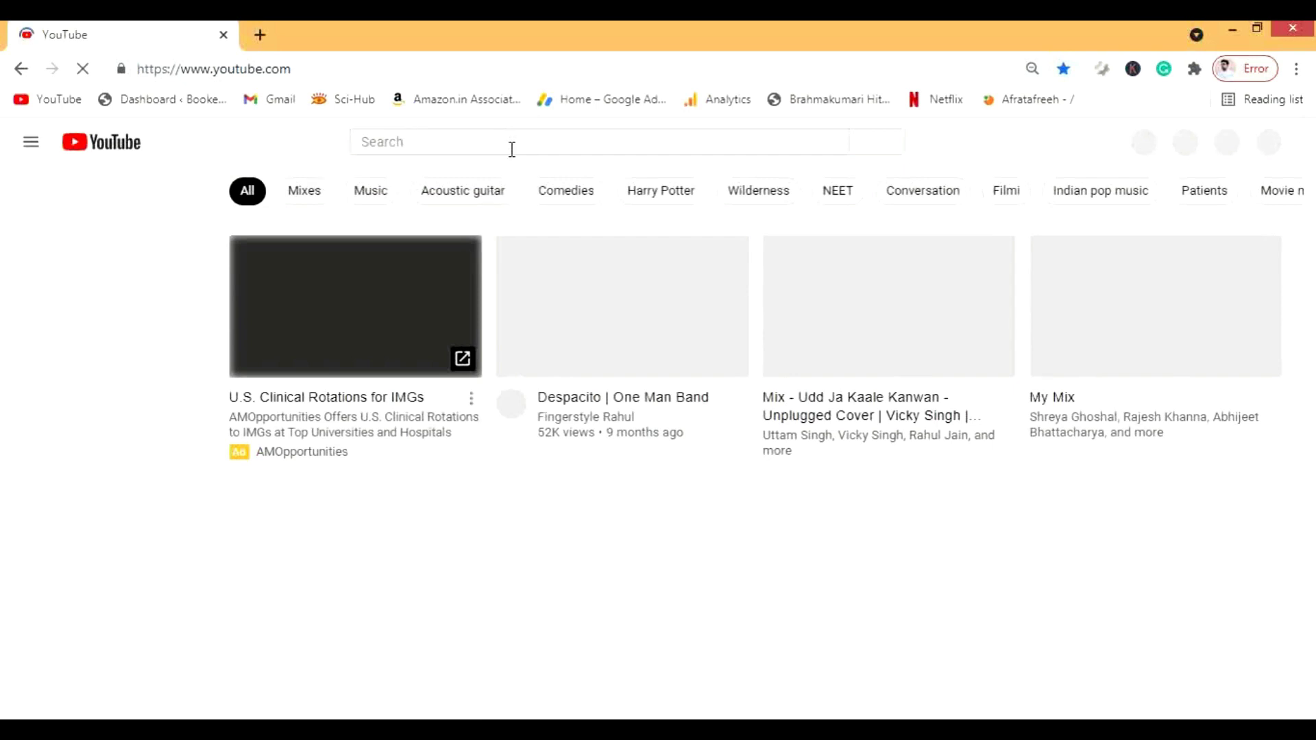
left_click(511, 150)
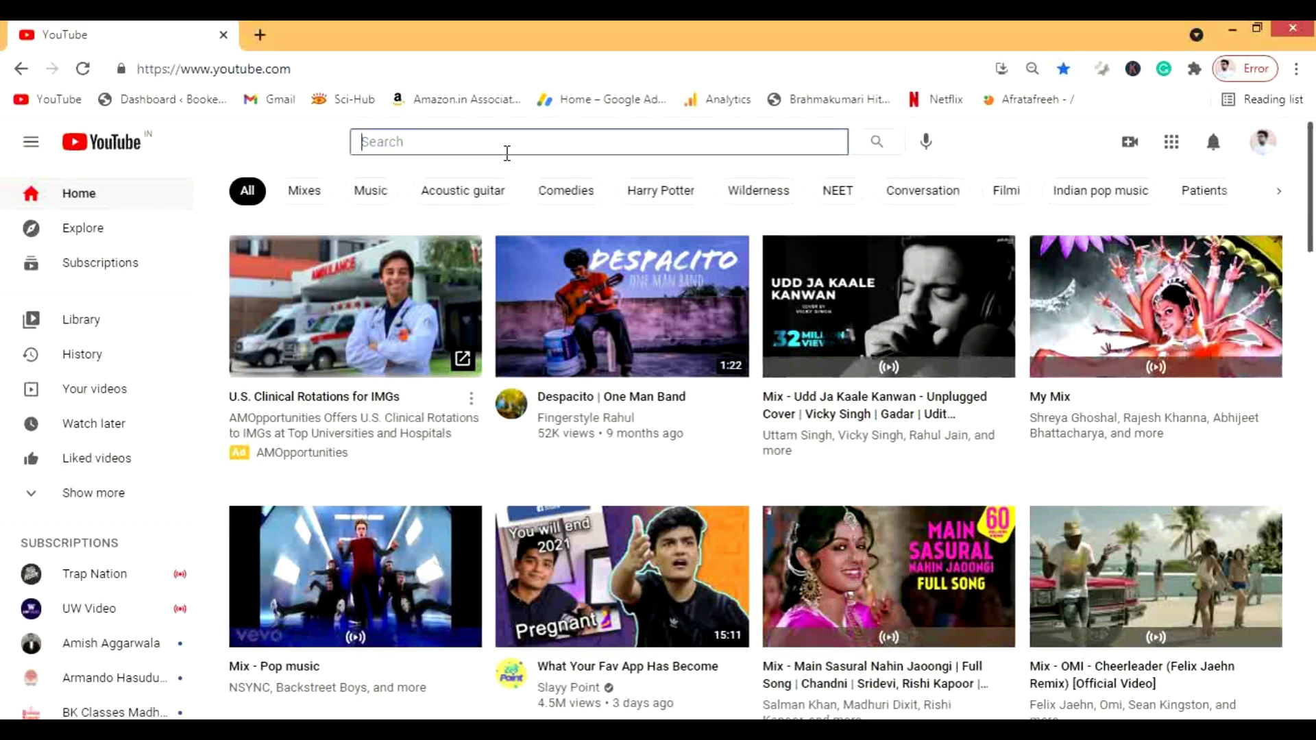
type("bh")
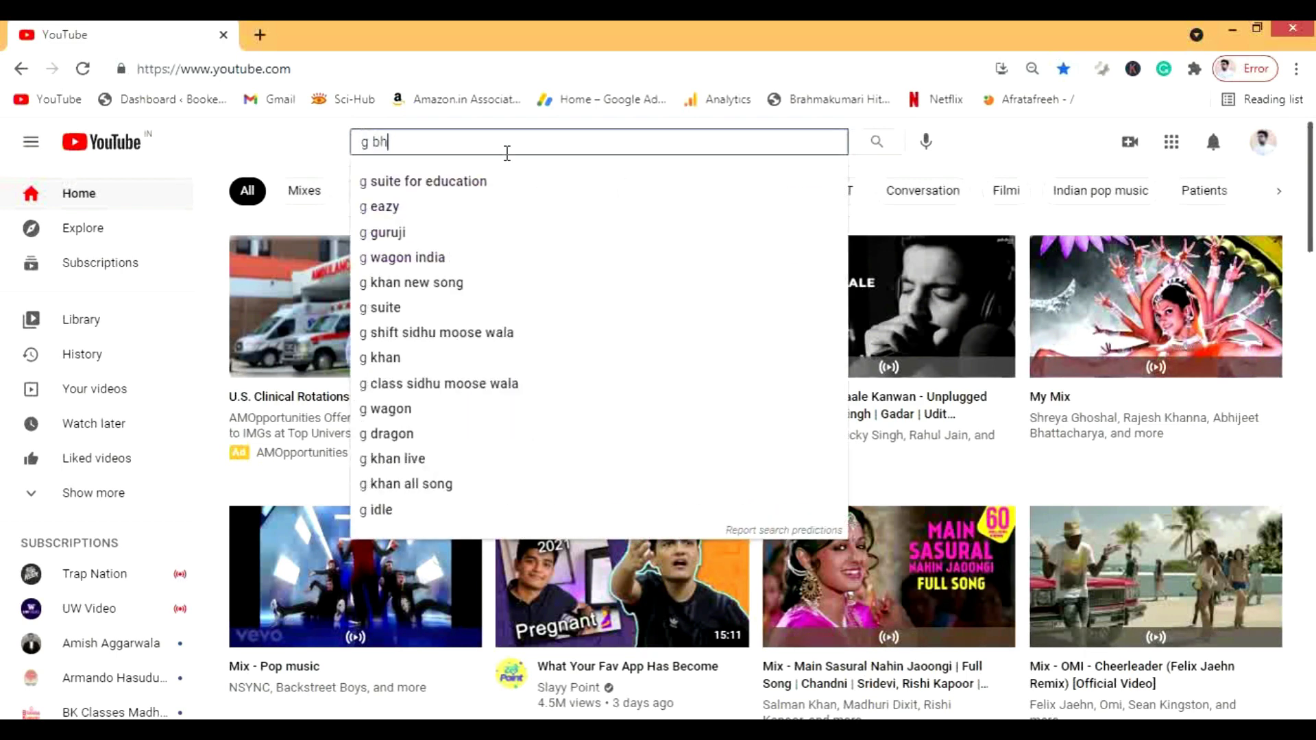
type("anu prakash")
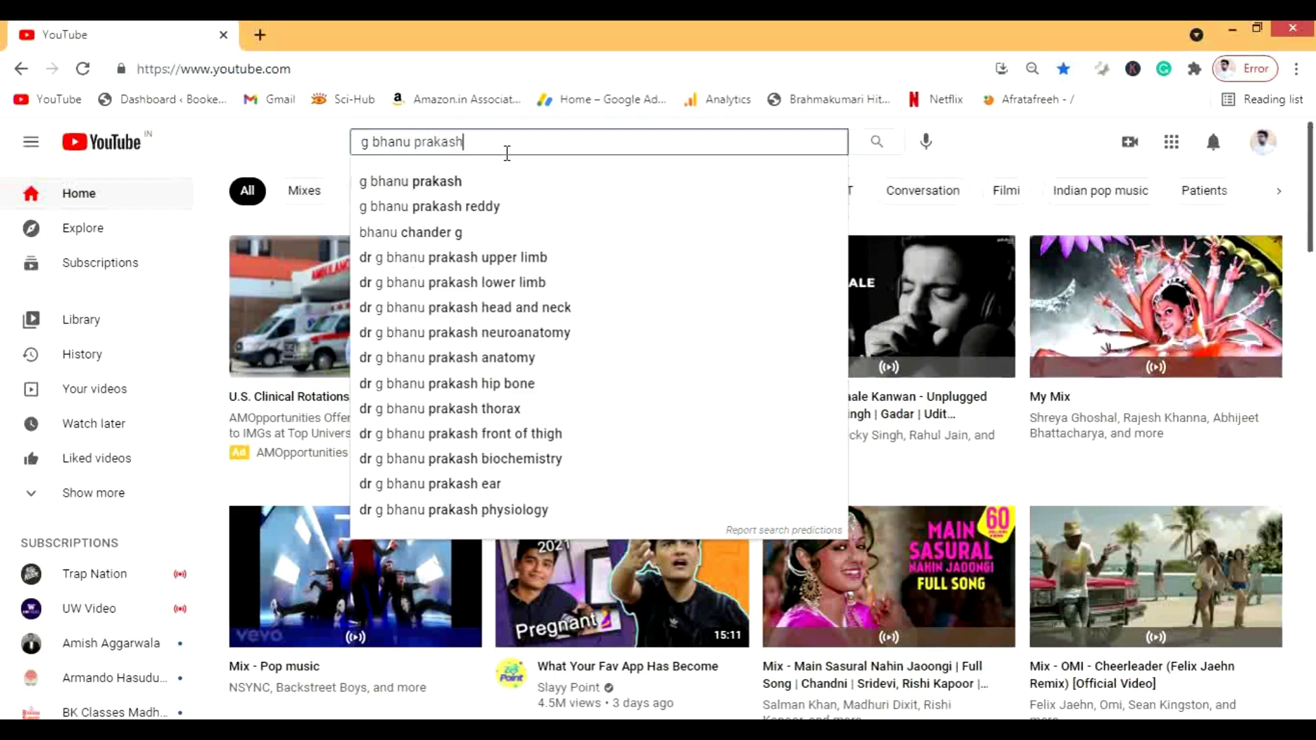
key("Return")
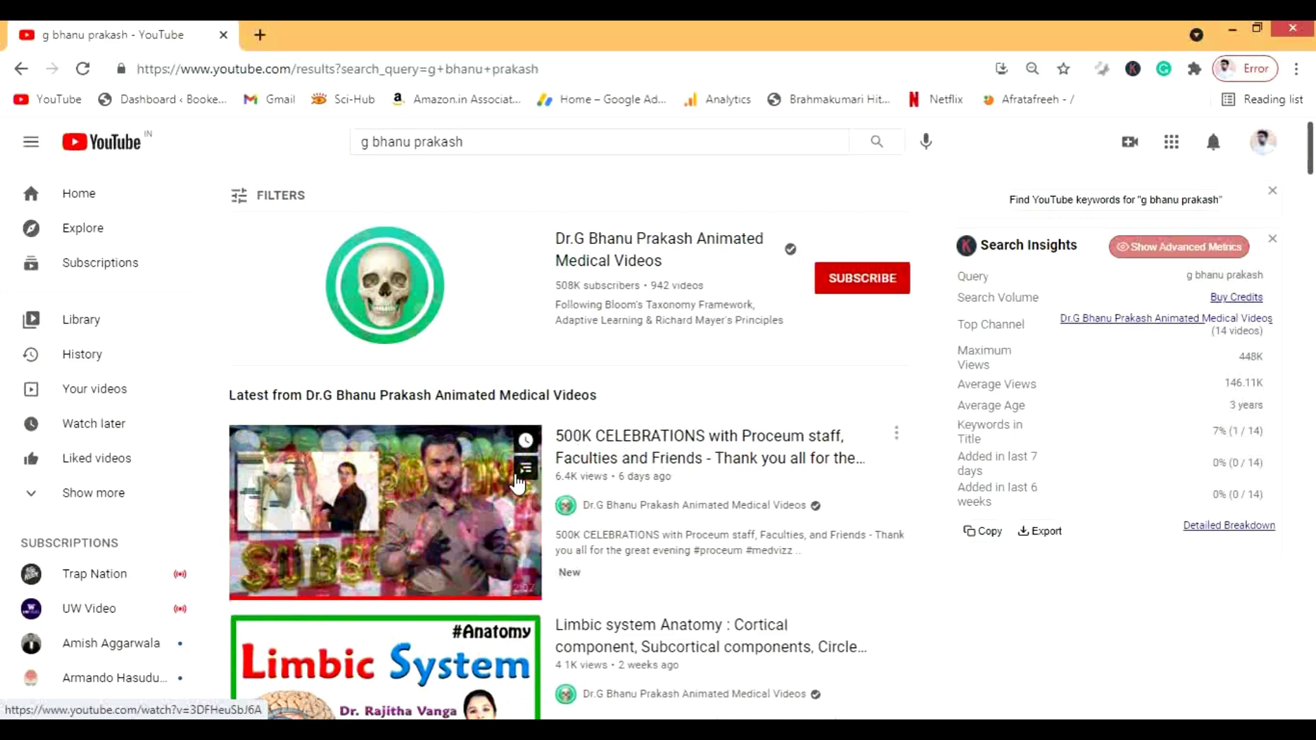
- Go to the Dr.G Bhanu Prakash channel page and show its uploaded videos
left_click(614, 253)
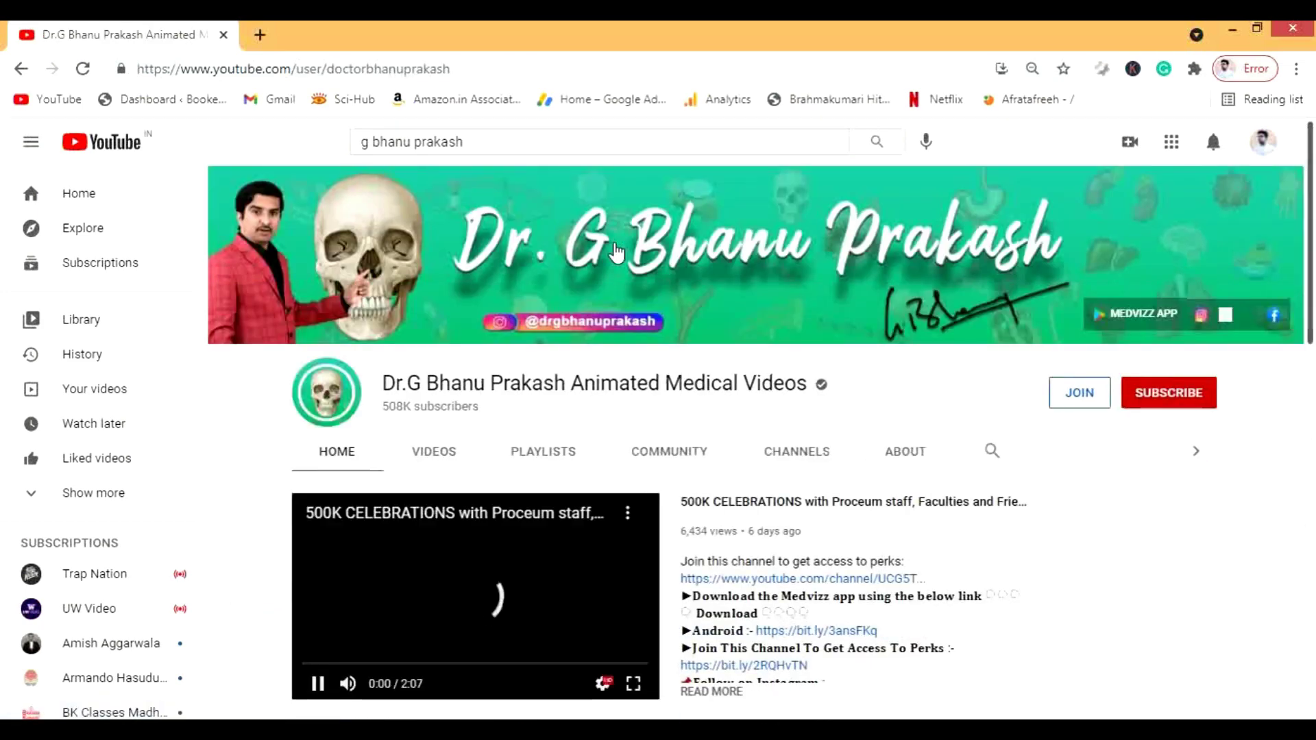
left_click(433, 451)
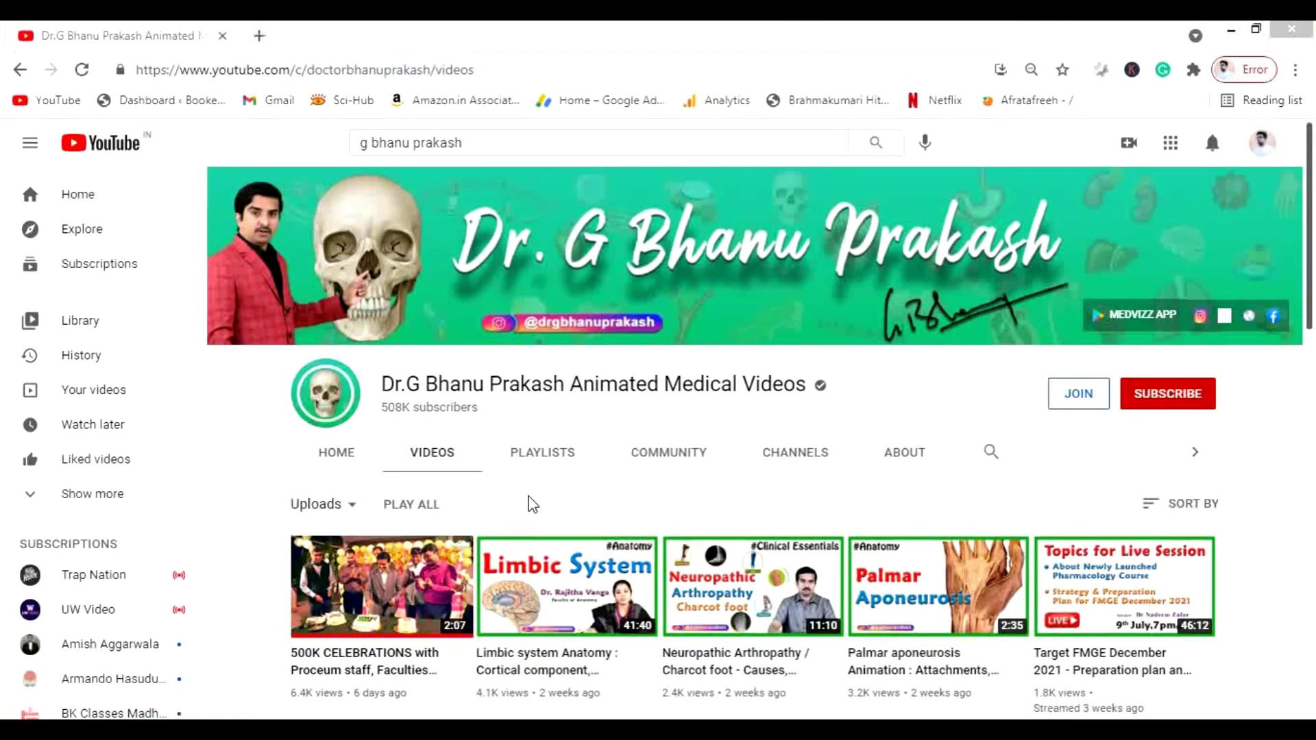
- Show the channel's playlists grid
left_click(542, 453)
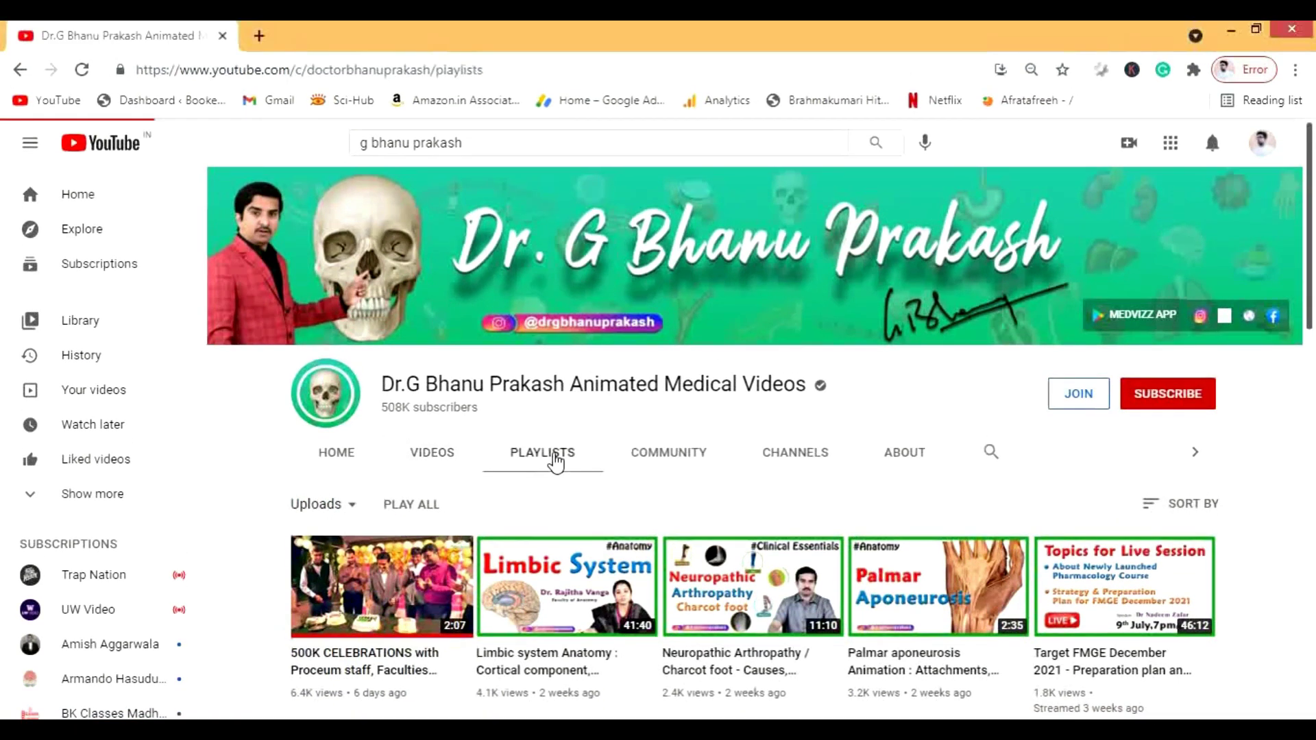
scroll(1273, 268, "down", 3)
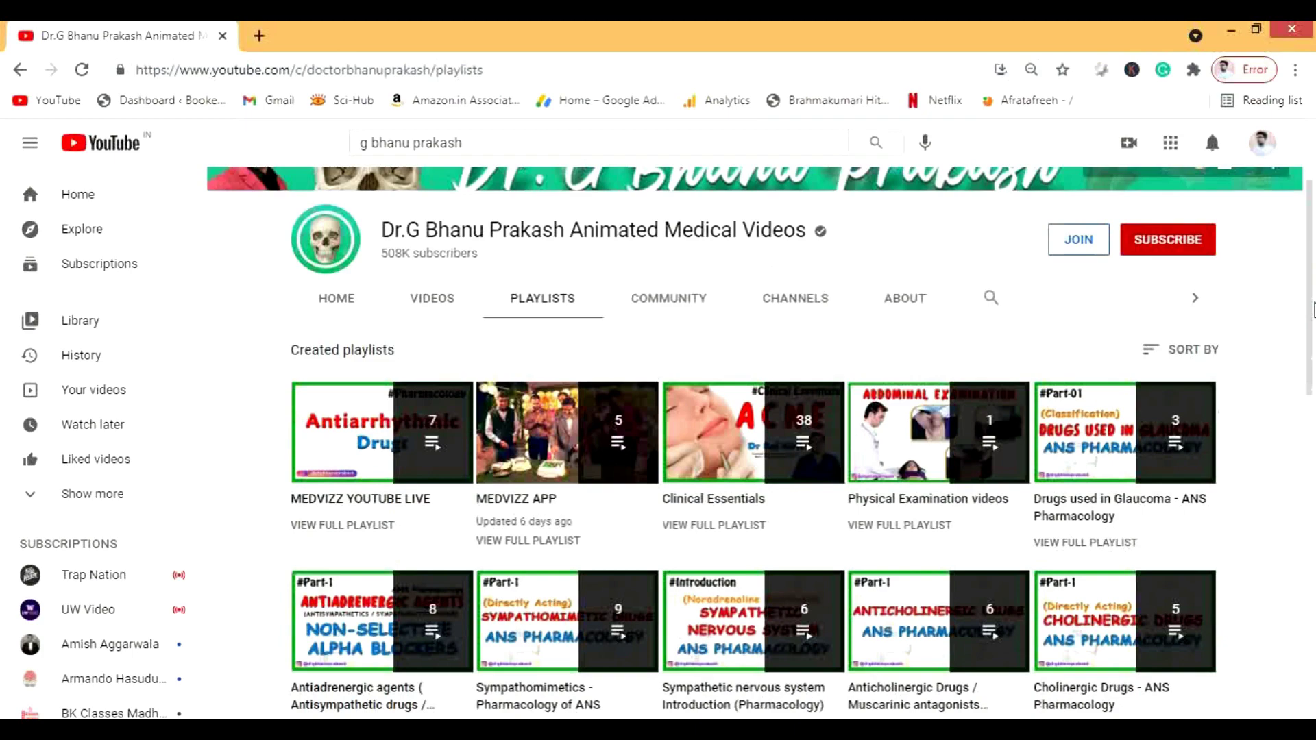
scroll(1308, 404, "down", 5)
scroll(1304, 443, "down", 3)
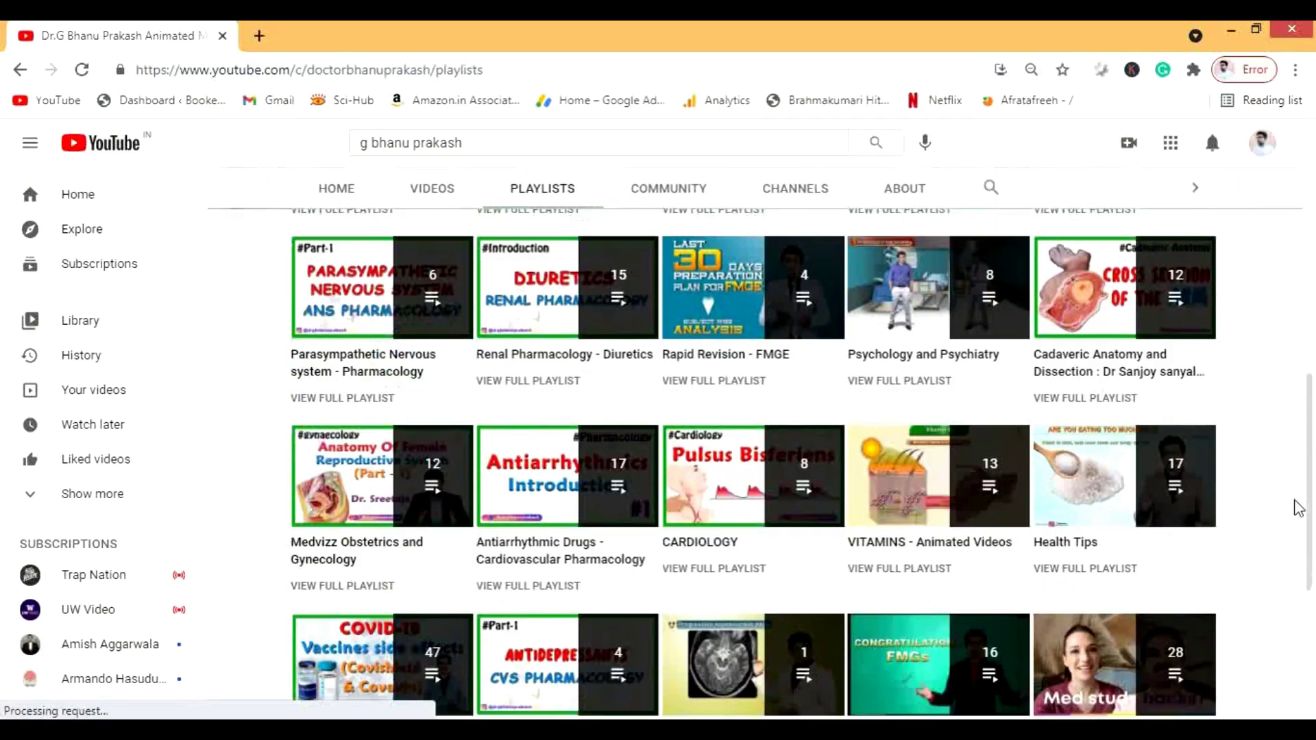
scroll(1296, 514, "down", 3)
scroll(1297, 537, "down", 4)
scroll(1285, 596, "down", 3)
scroll(1276, 638, "down", 3)
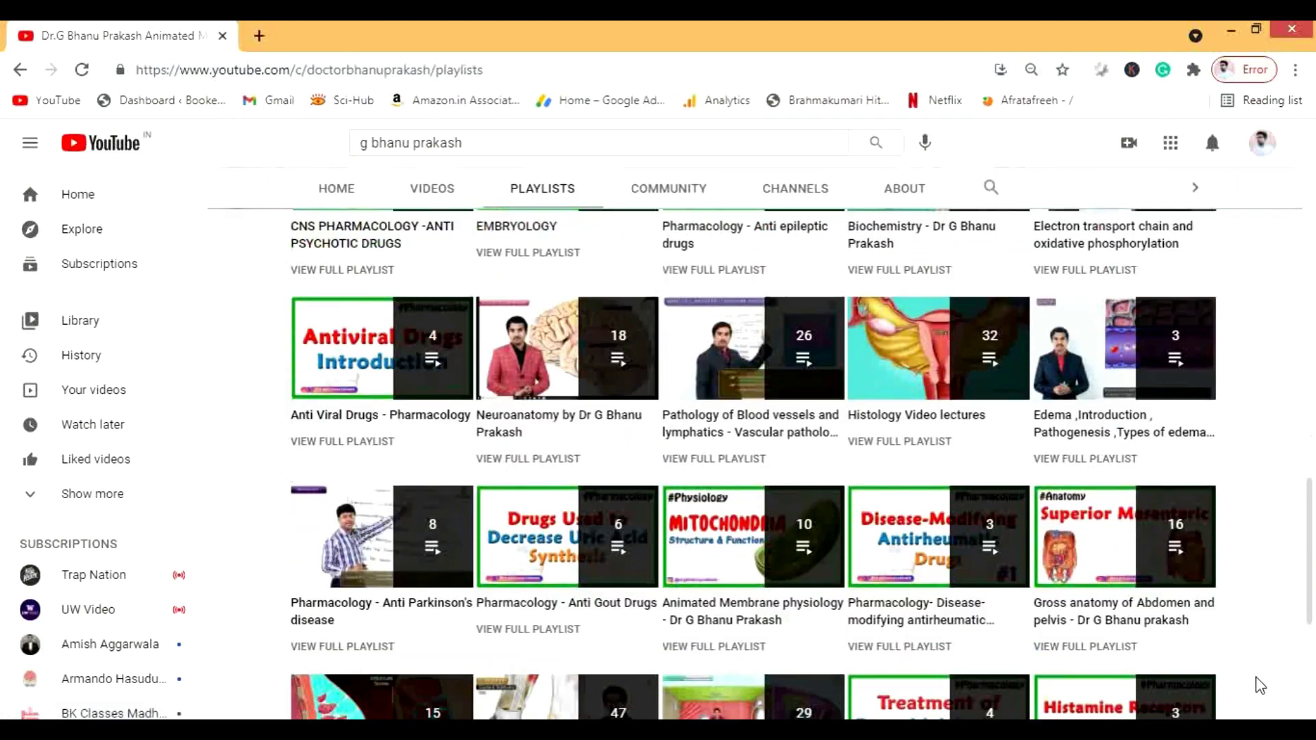
scroll(1257, 710, "down", 3)
scroll(1255, 710, "up", 2)
scroll(1265, 658, "up", 2)
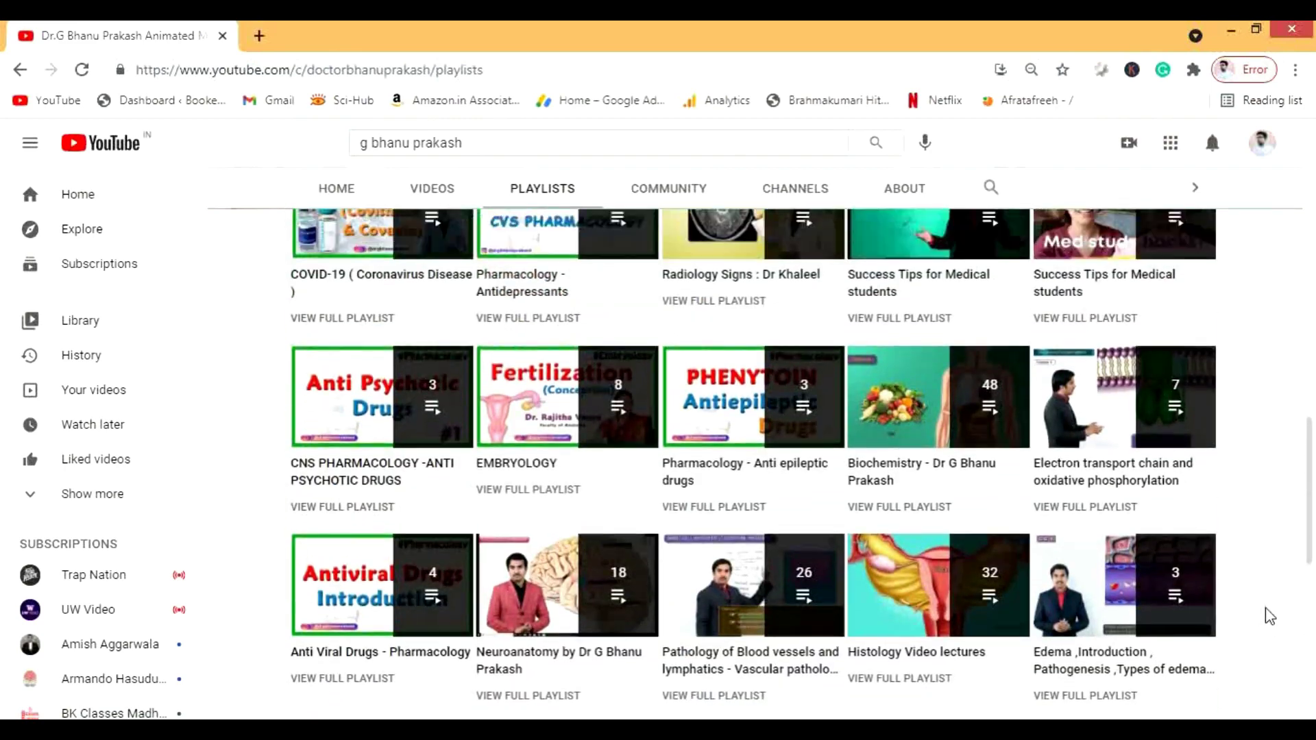
scroll(1280, 596, "up", 2)
scroll(1288, 545, "up", 2)
scroll(1288, 540, "down", 2)
scroll(1286, 545, "up", 3)
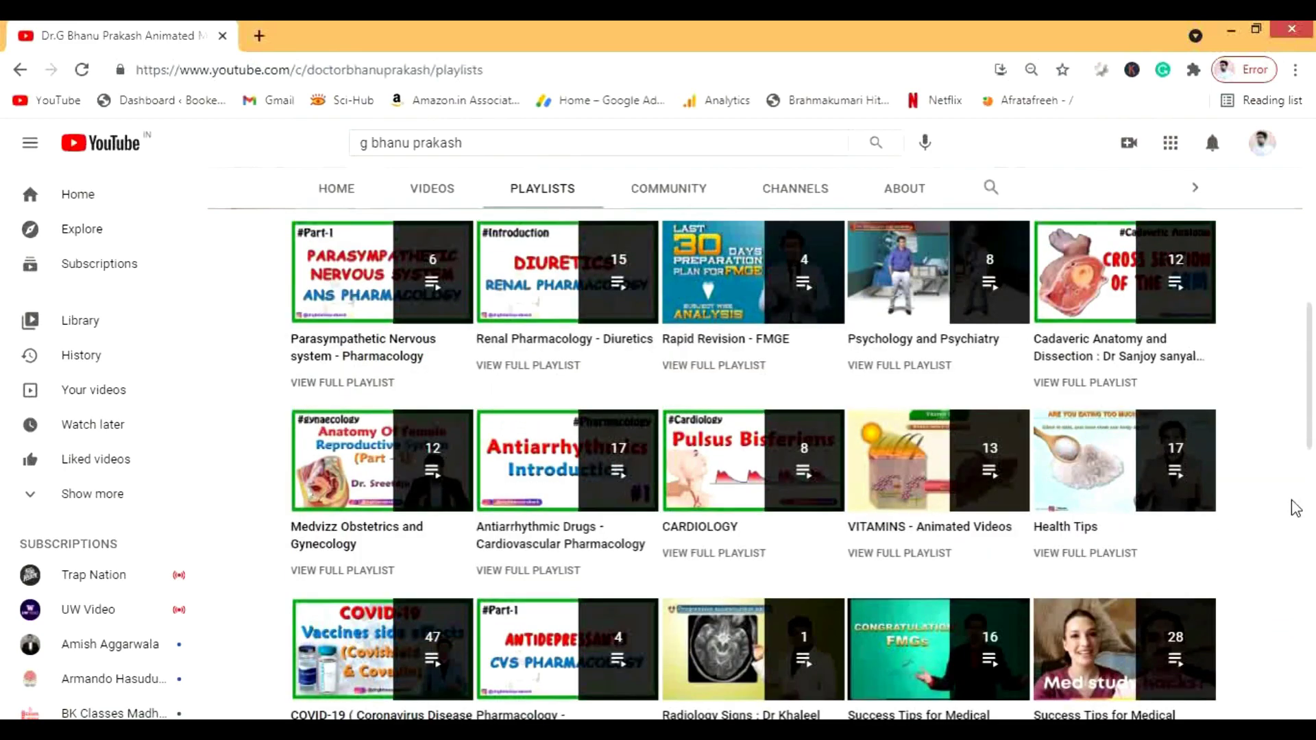
scroll(1234, 555, "down", 1)
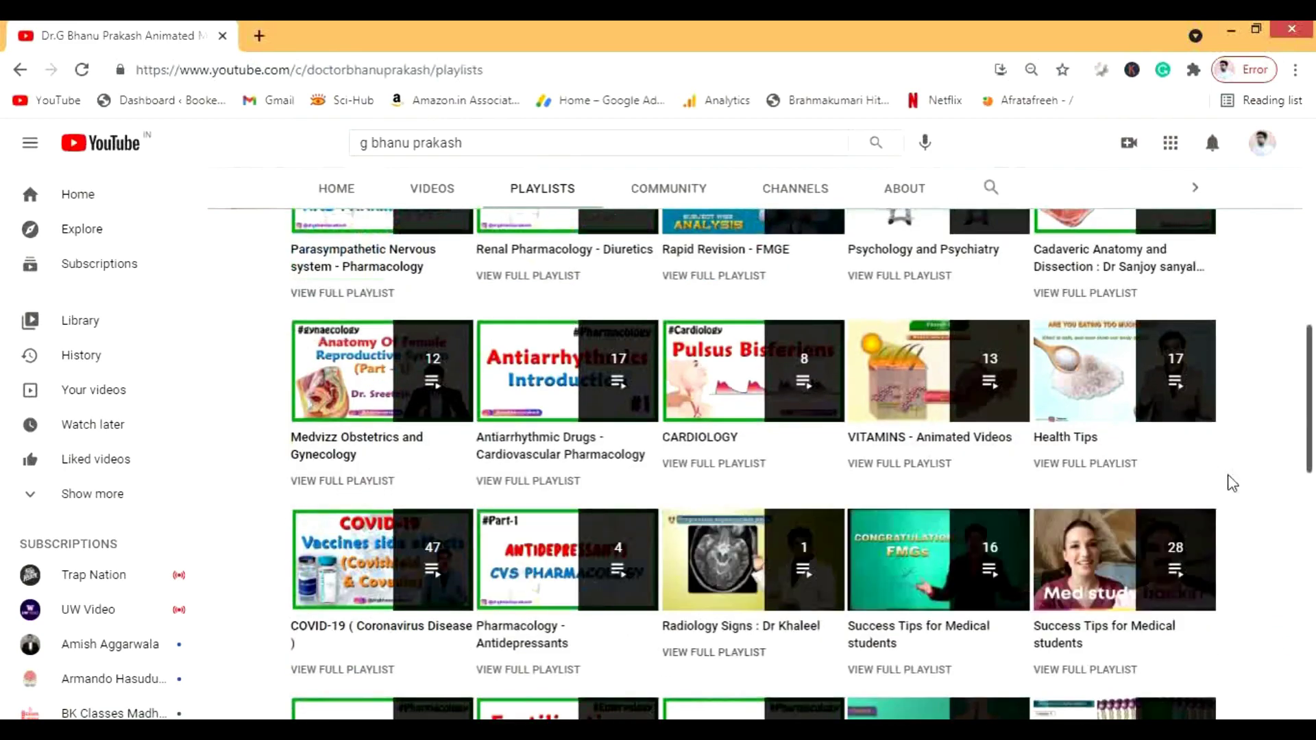
scroll(1311, 380, "up", 3)
scroll(1311, 309, "up", 2)
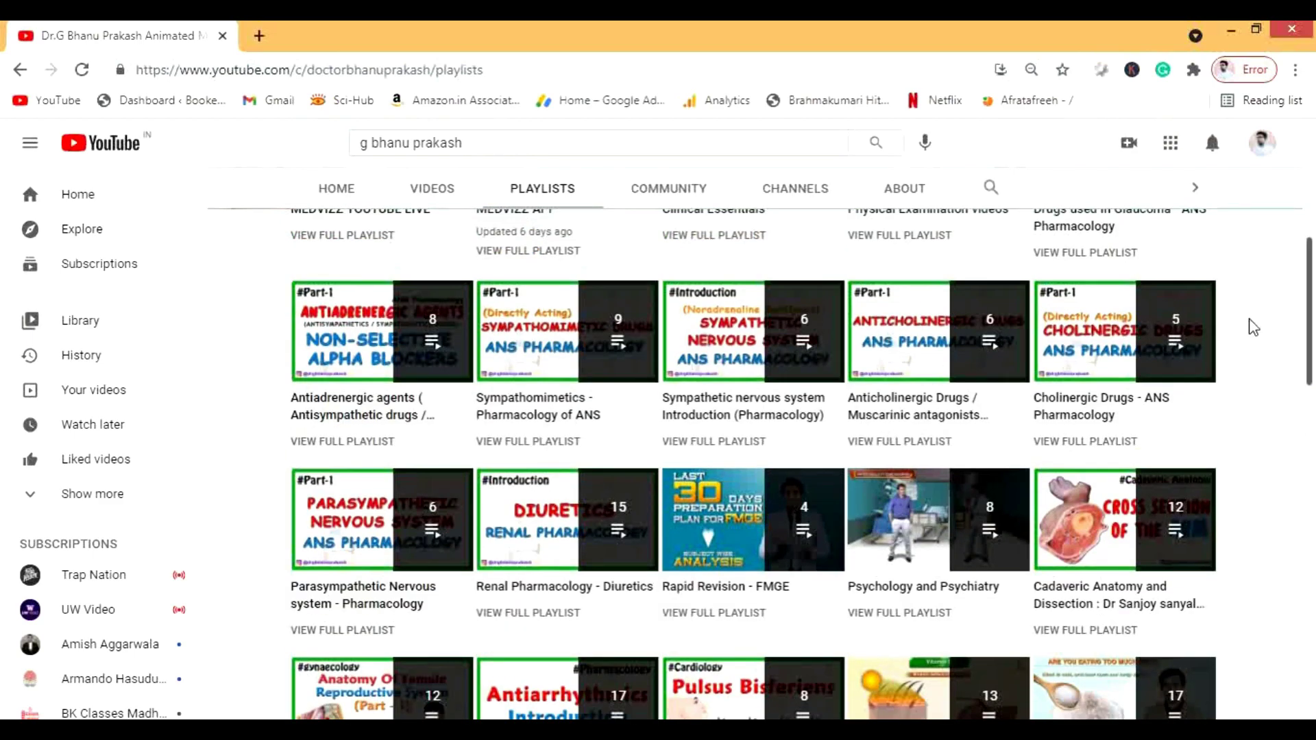
scroll(1275, 350, "up", 3)
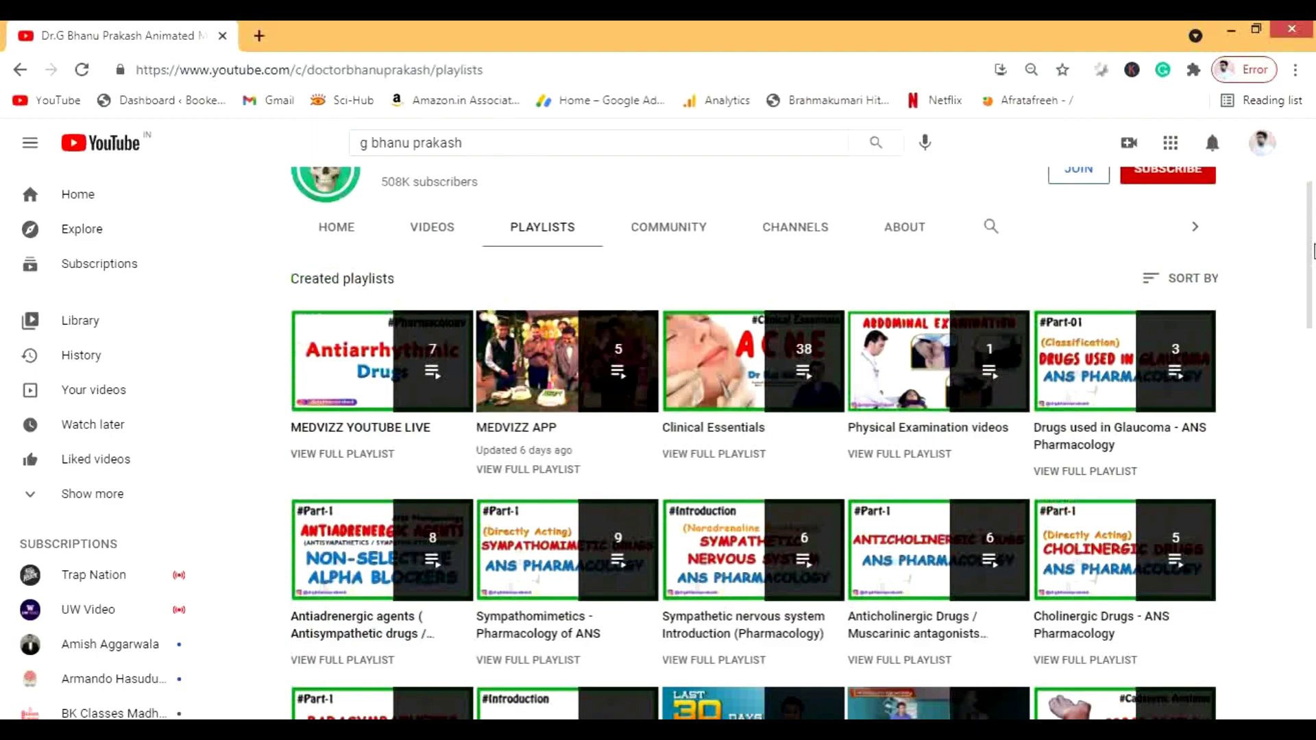
scroll(1306, 258, "up", 3)
scroll(1312, 227, "down", 3)
scroll(1305, 309, "down", 3)
scroll(1296, 392, "down", 3)
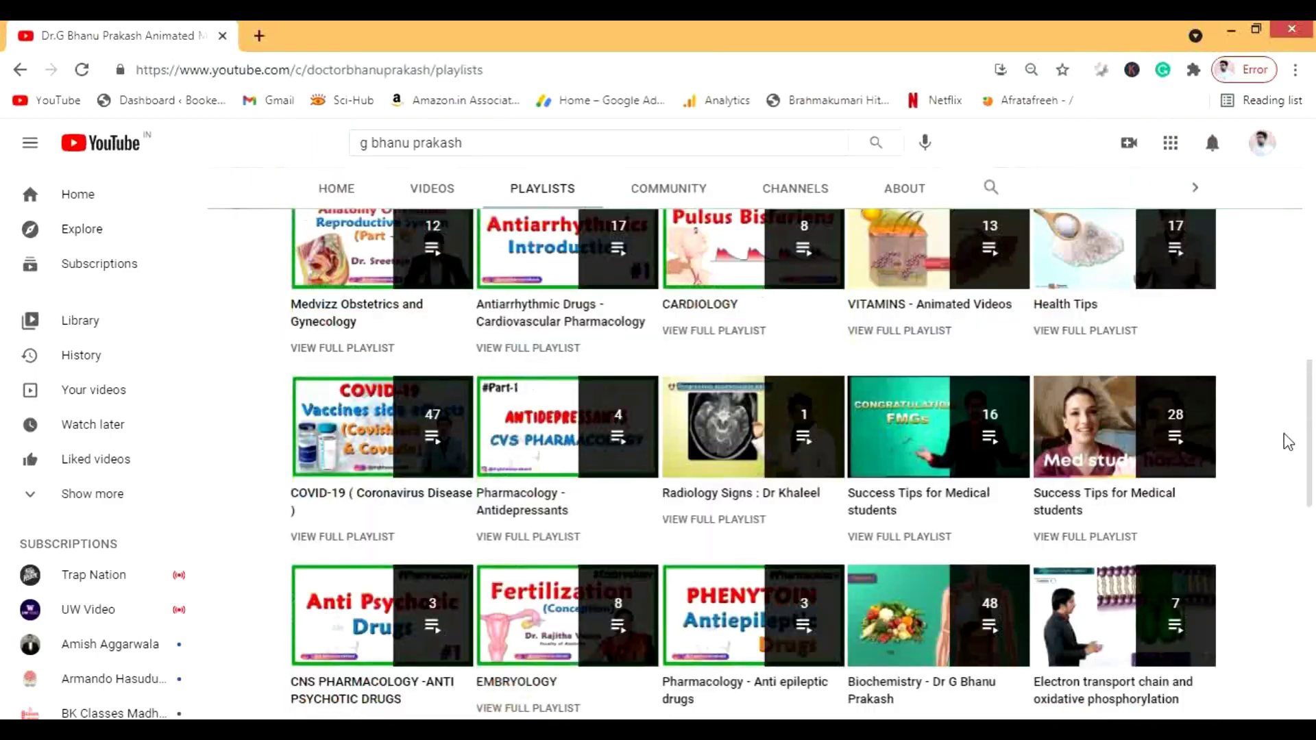
scroll(1286, 462, "down", 2)
scroll(1284, 475, "up", 5)
scroll(1307, 360, "up", 2)
scroll(1311, 314, "up", 1)
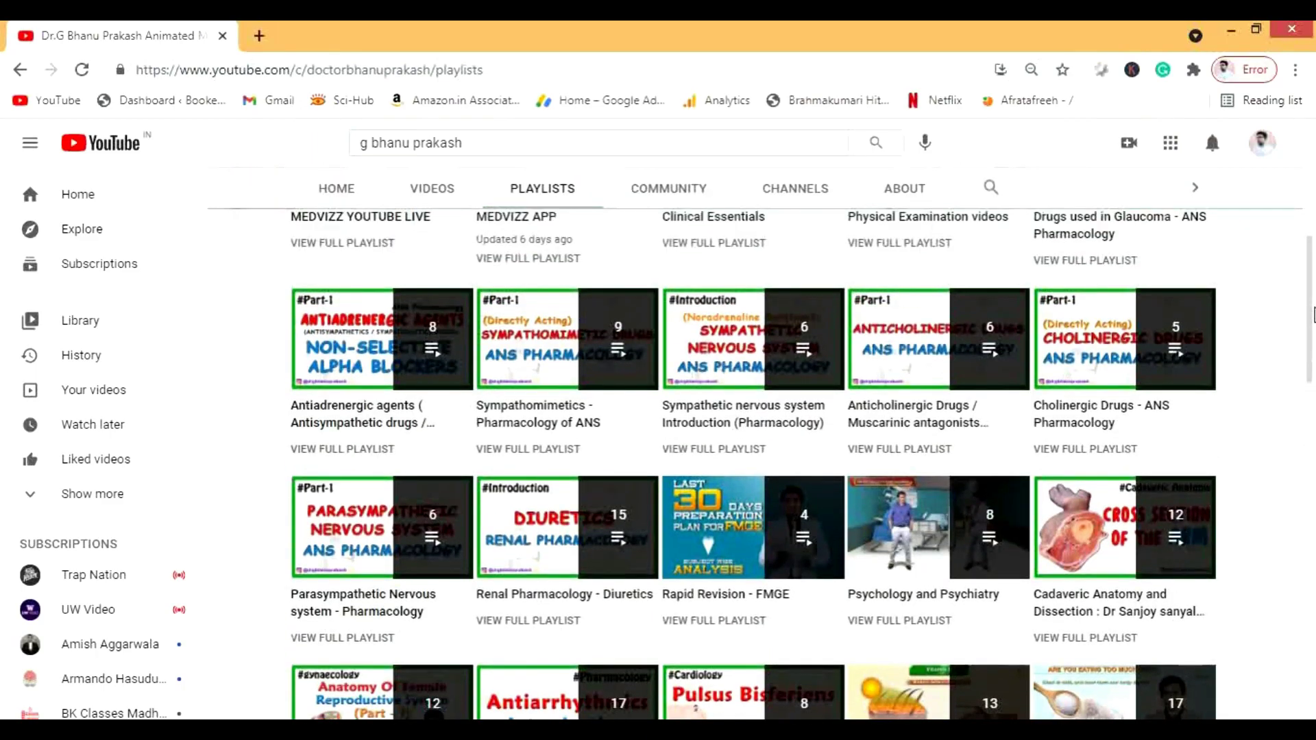
scroll(1310, 314, "down", 2)
scroll(1312, 298, "up", 2)
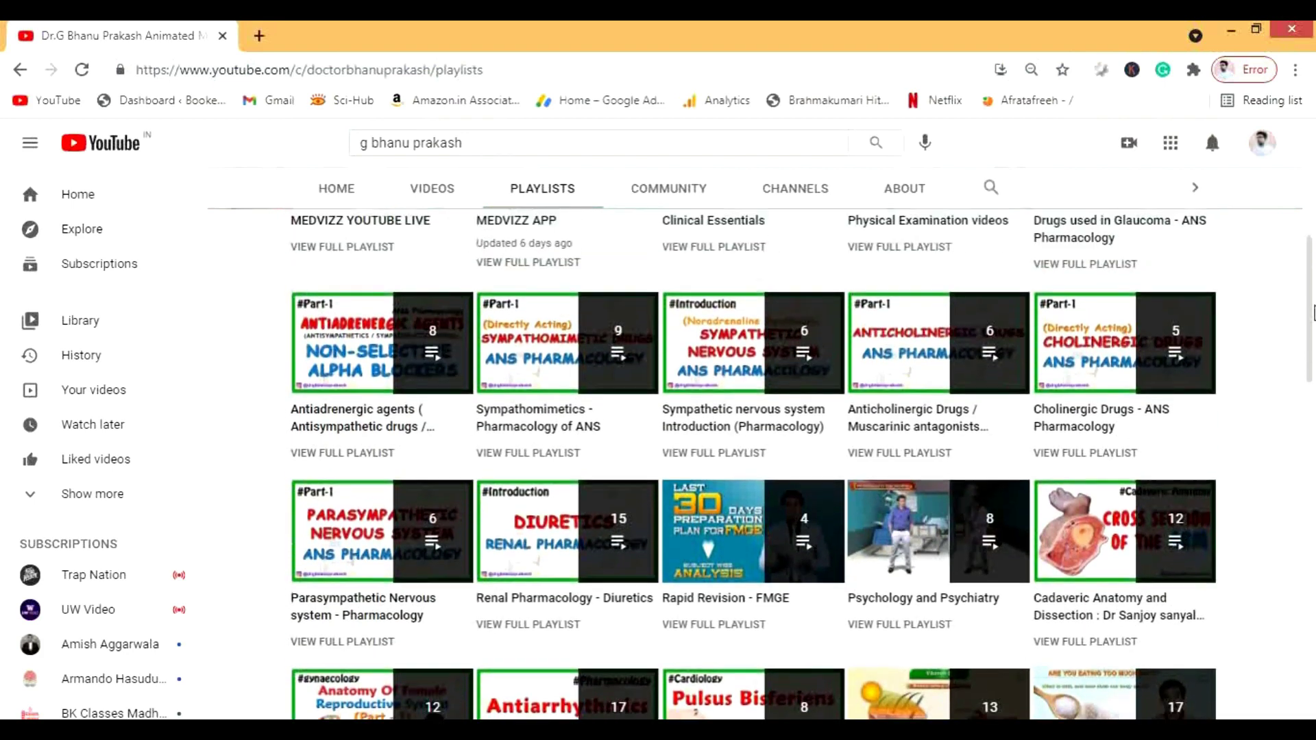
scroll(1310, 280, "up", 2)
scroll(1311, 279, "up", 1)
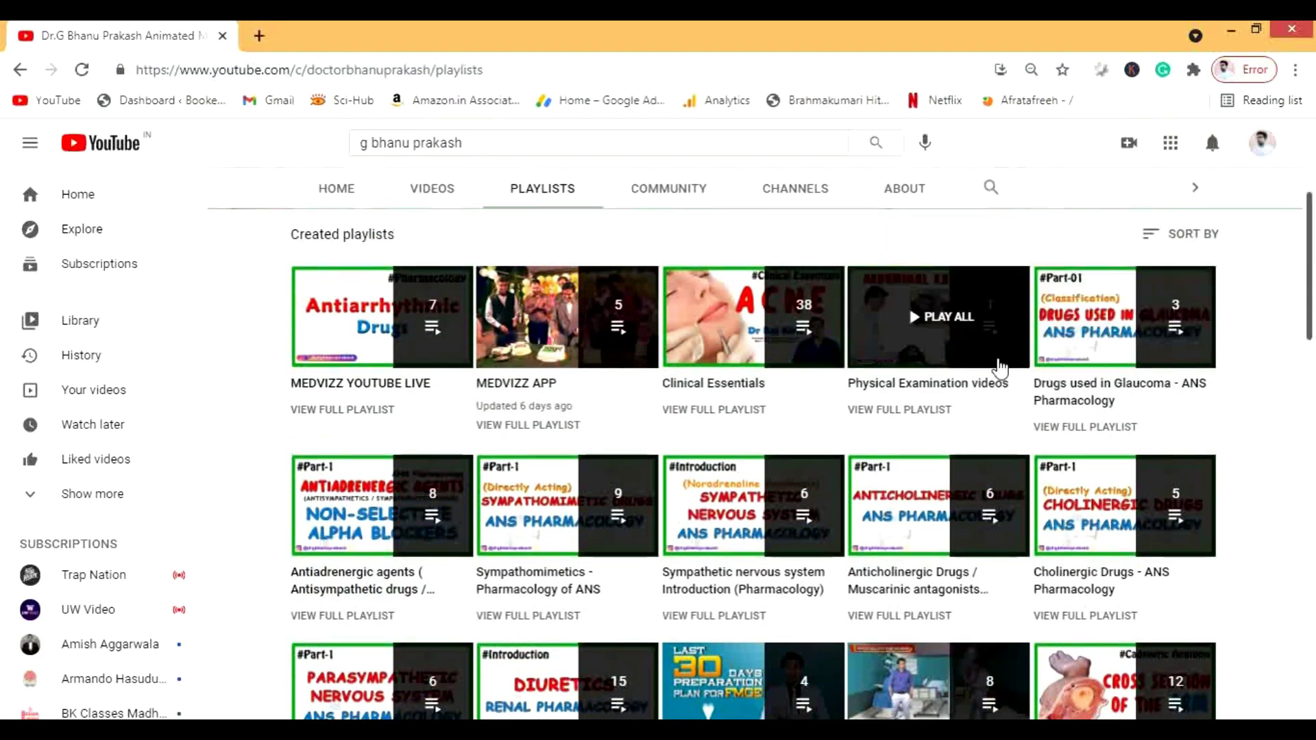
- Open the Clinical Essentials and Antiarrhythmic Drugs playlists in new background tabs
right_click(898, 410)
left_click(956, 424)
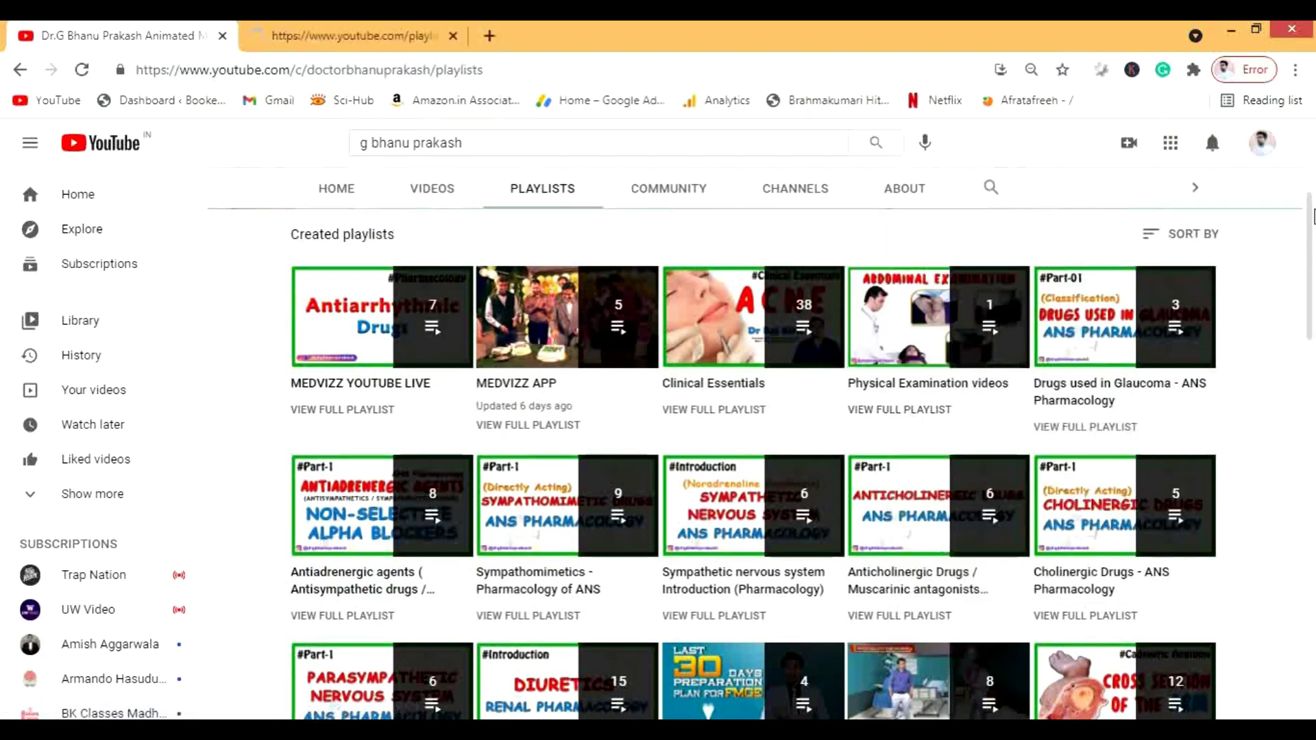
right_click(720, 409)
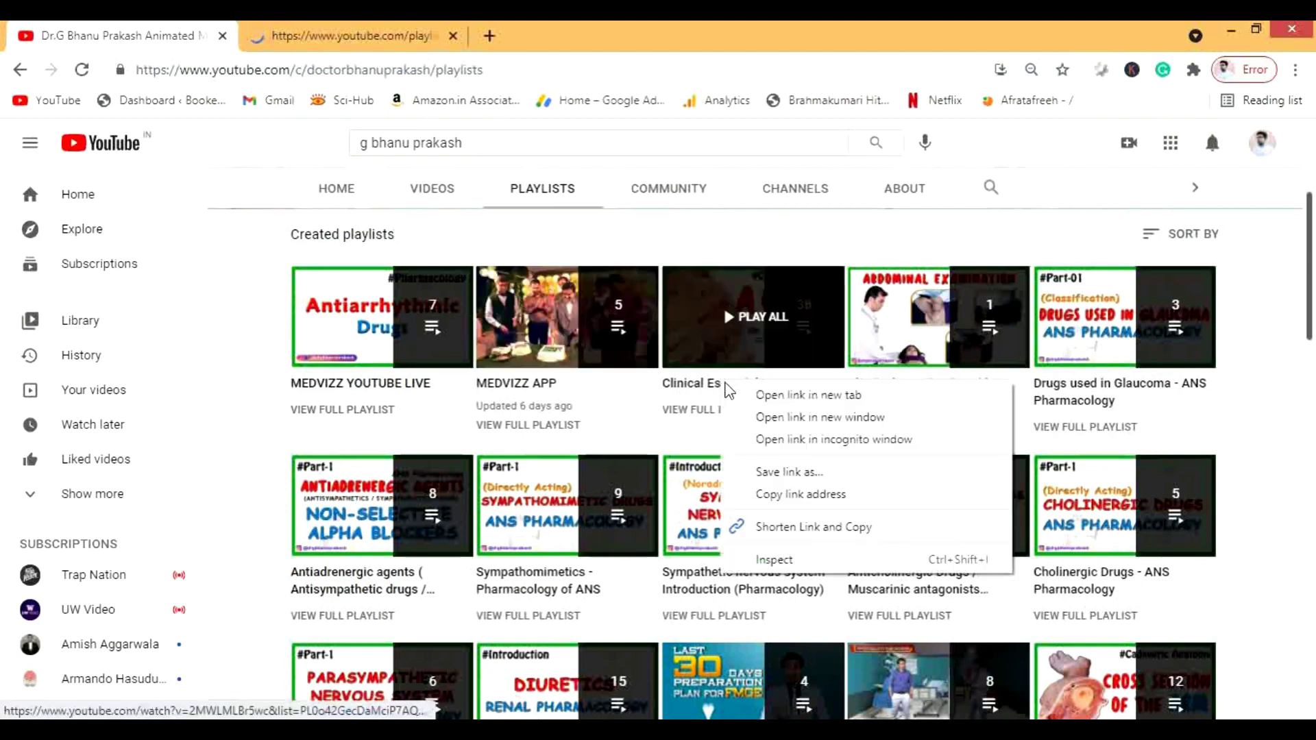
left_click(766, 395)
right_click(719, 417)
left_click(771, 427)
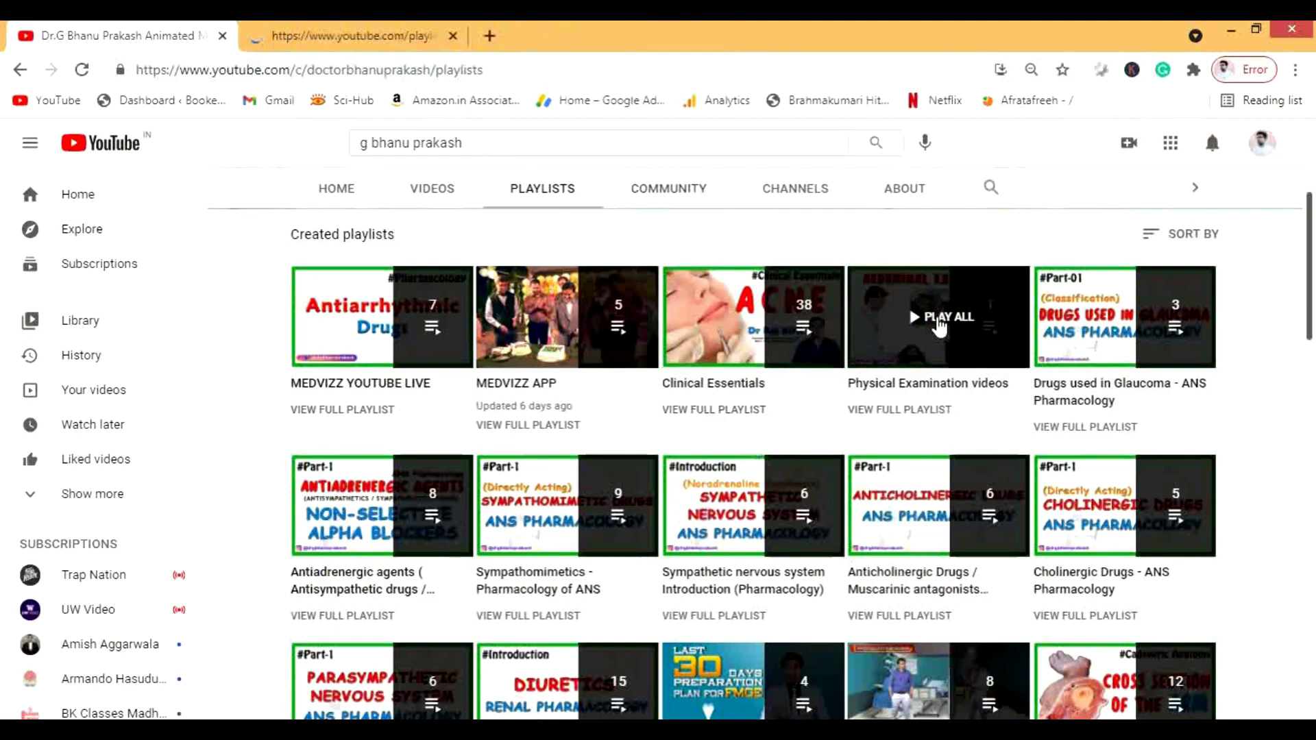
scroll(1298, 412, "down", 3)
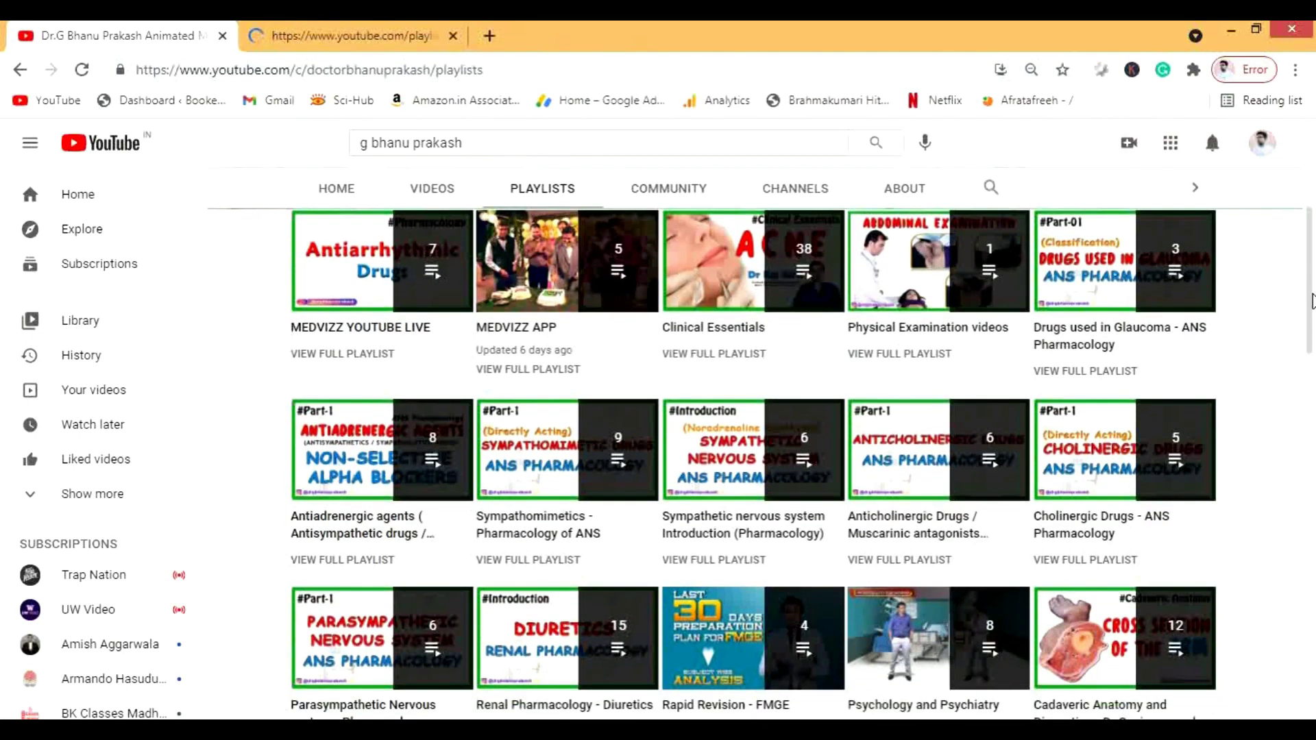
scroll(1299, 411, "down", 3)
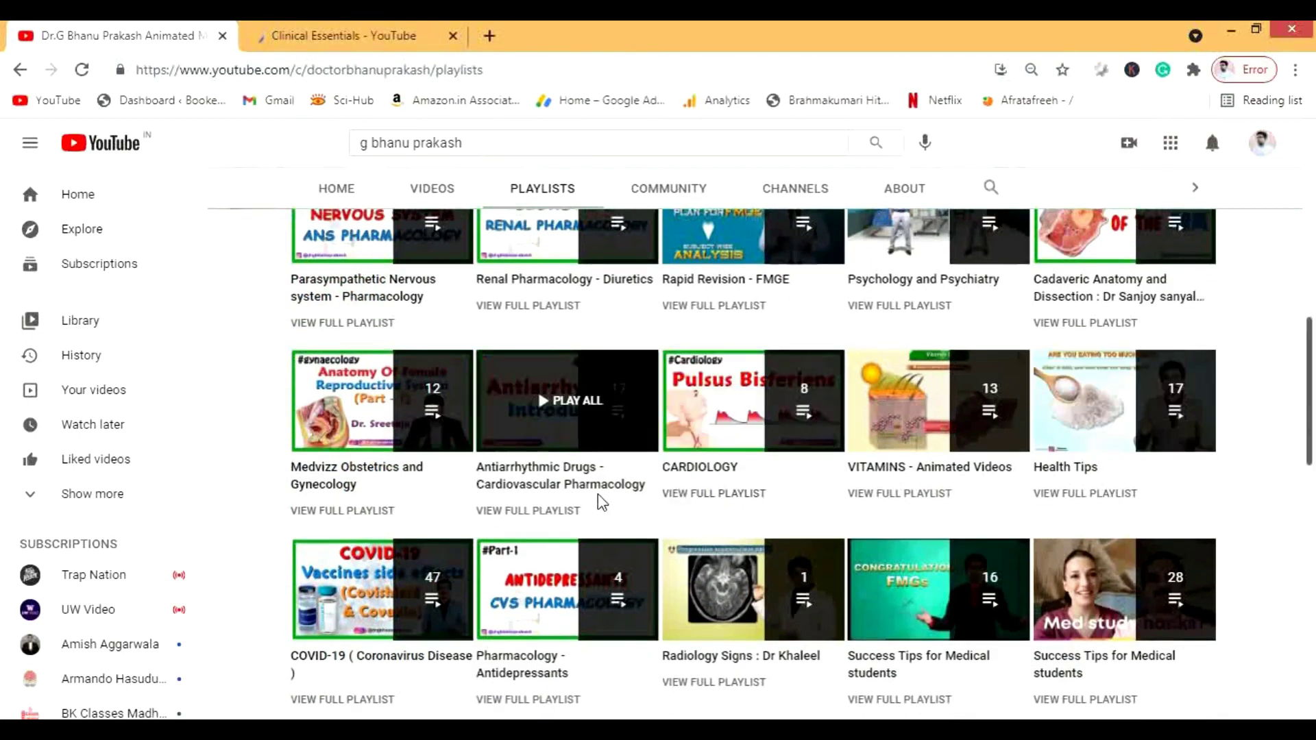
right_click(535, 484)
left_click(617, 489)
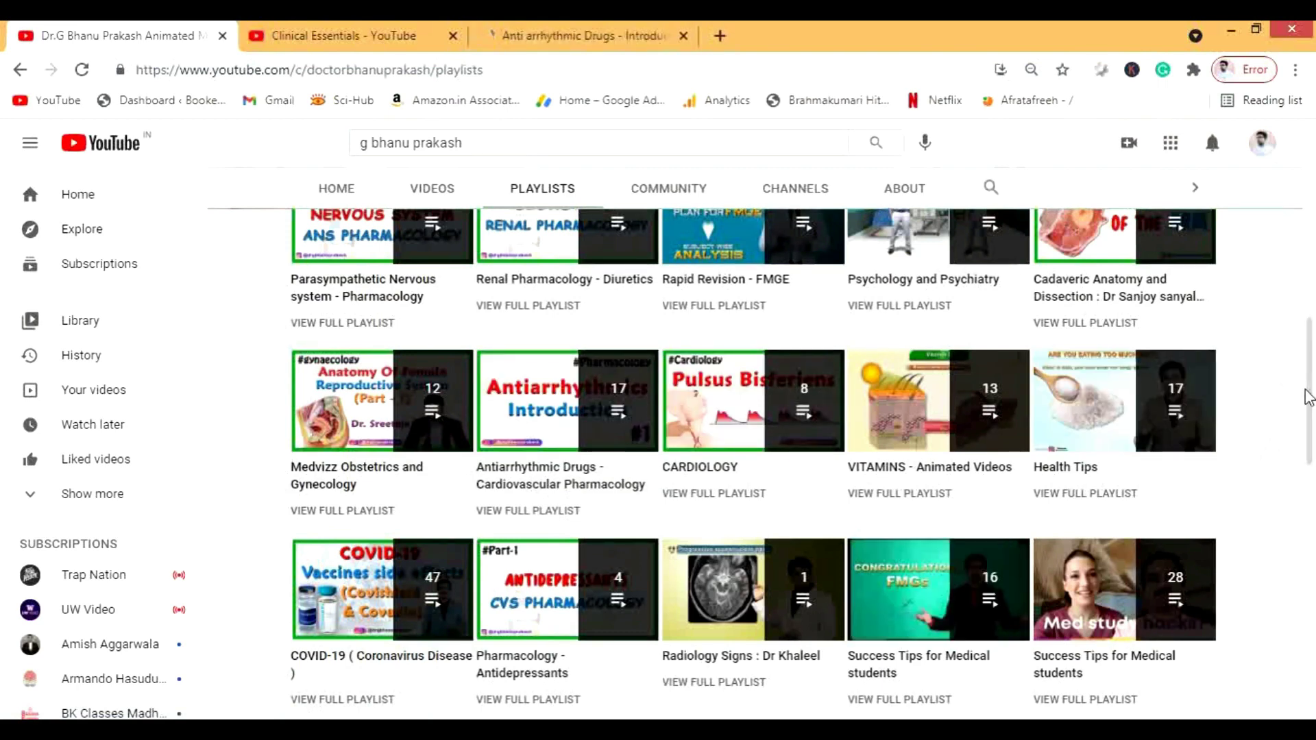
scroll(1306, 397, "down", 3)
scroll(1275, 432, "down", 3)
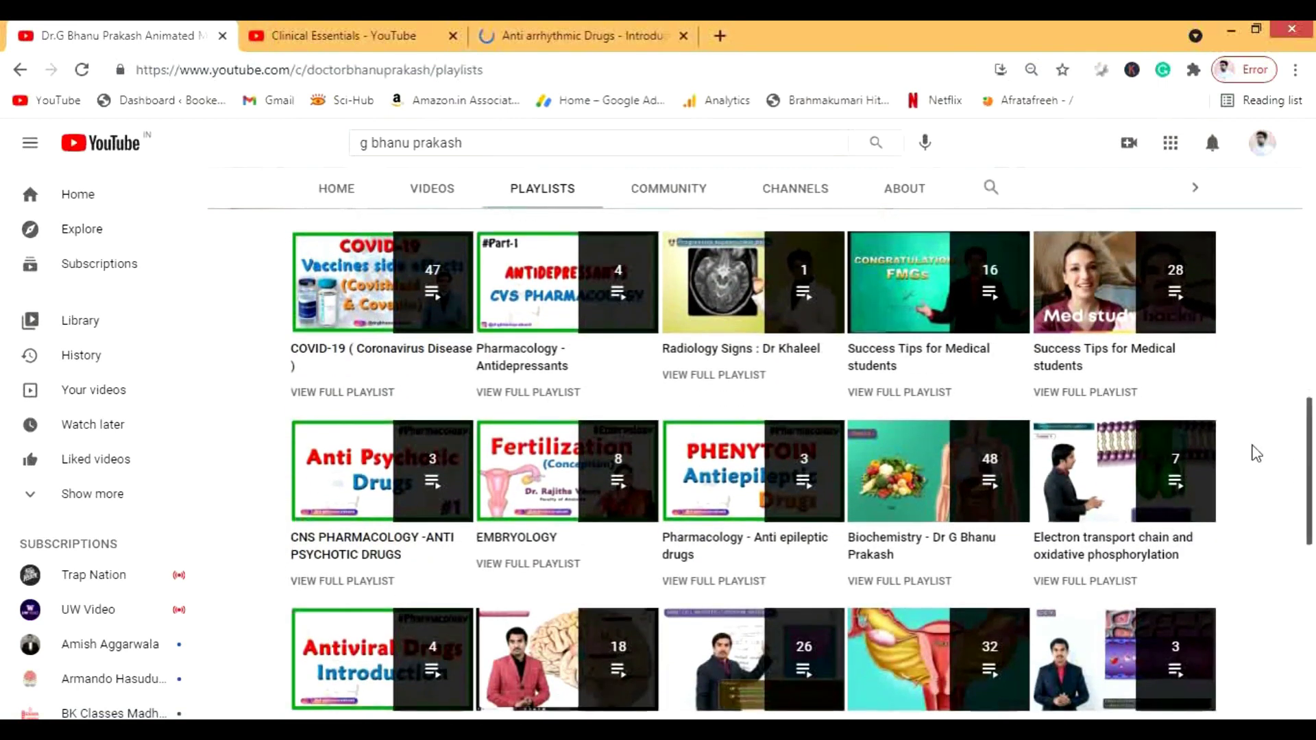
mouse_move(1125, 589)
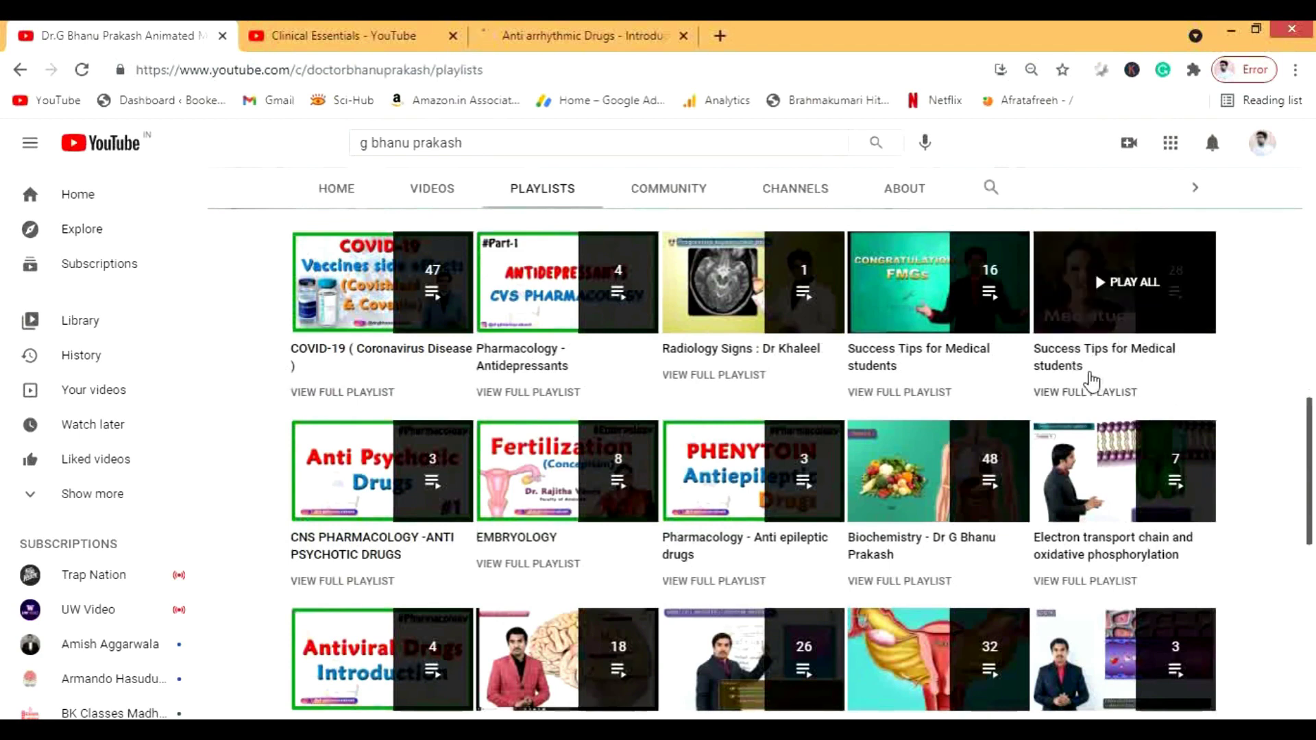
- Open the Success Tips, Head and Neck Anatomy and Porphyrias webinar playlists in new tabs
right_click(1074, 391)
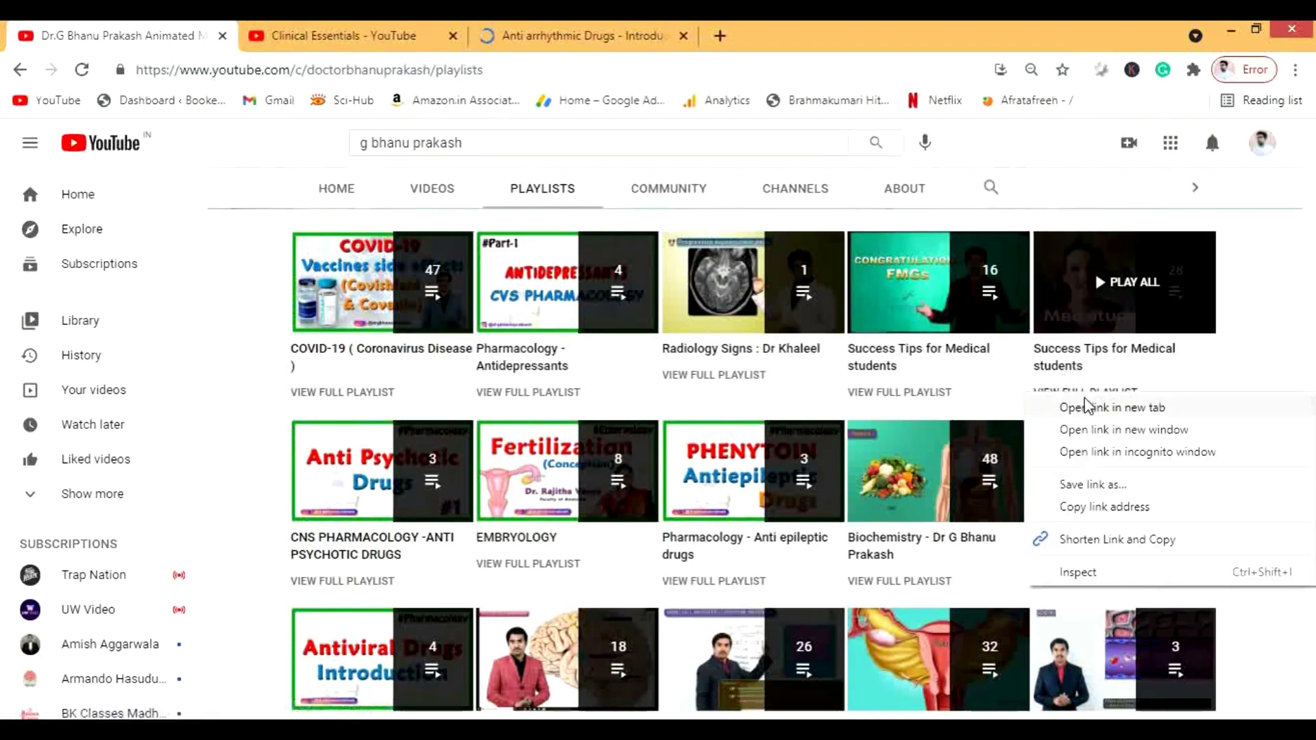
left_click(1112, 408)
left_click_drag(1308, 452, 1286, 635)
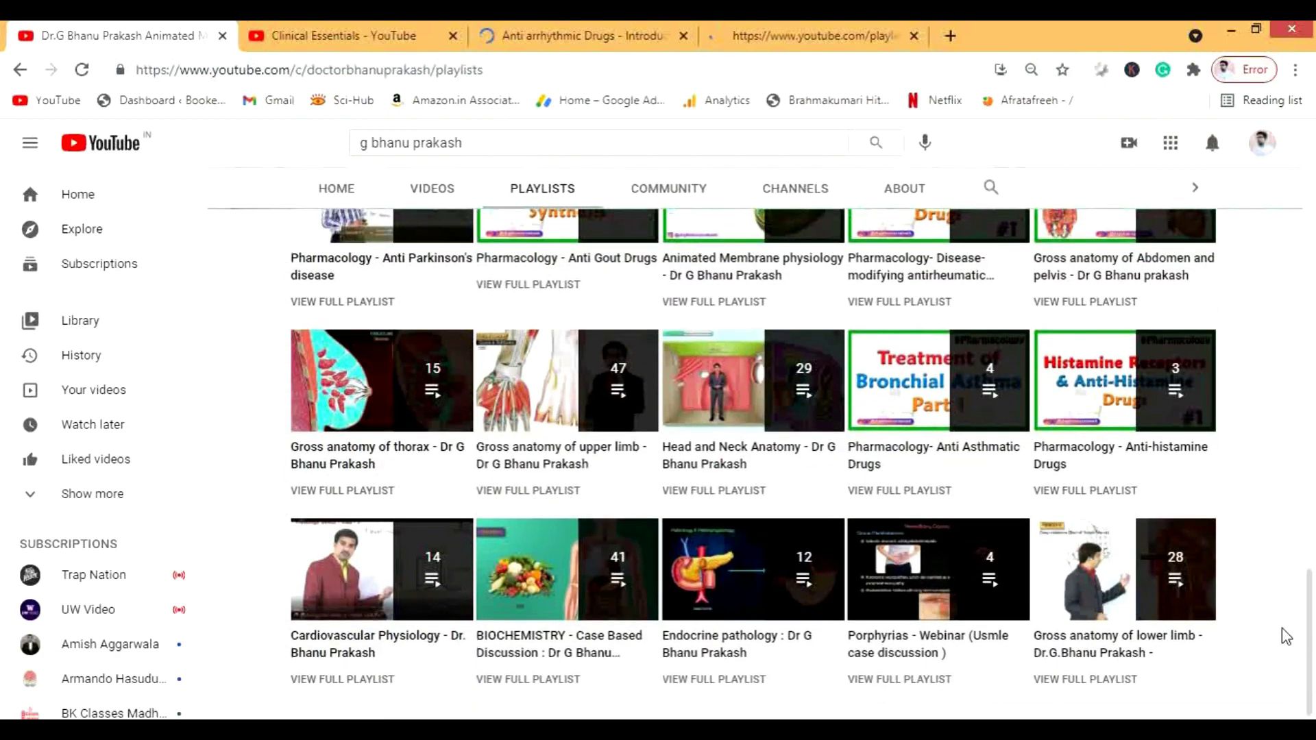
right_click(720, 452)
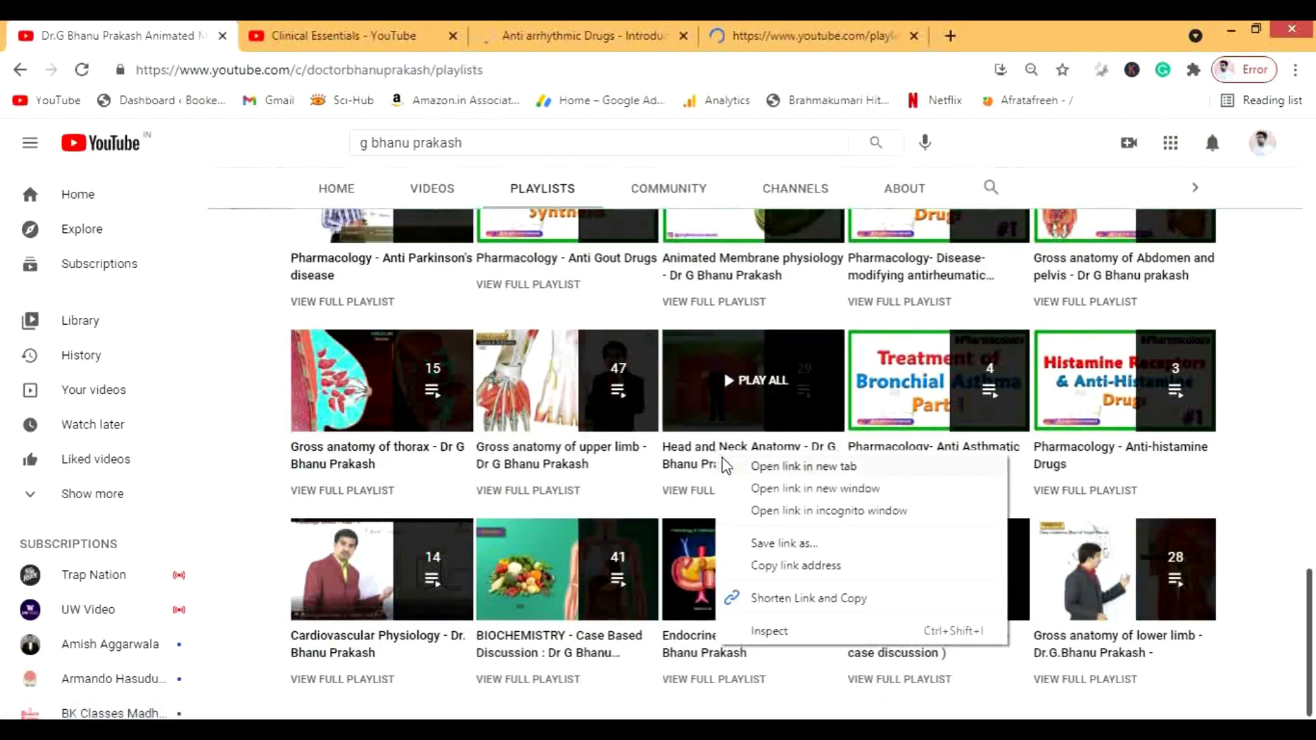
left_click(782, 464)
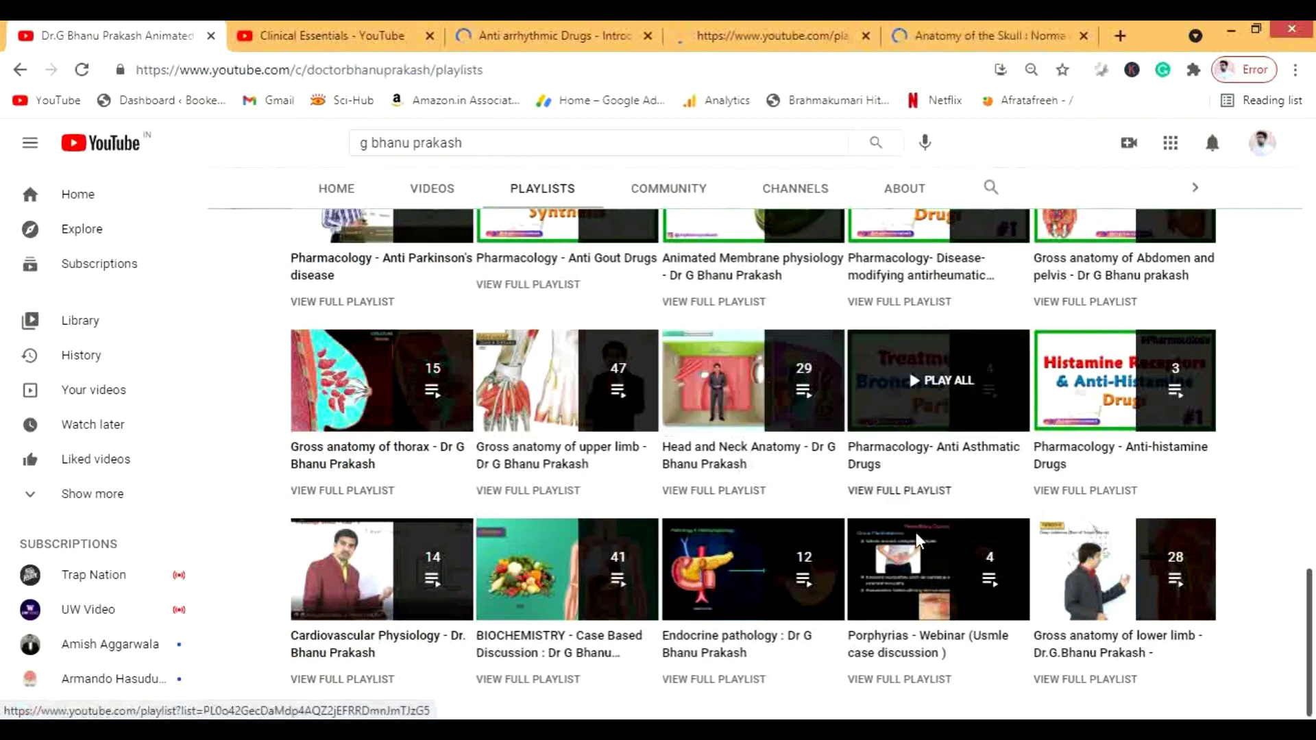
mouse_move(938, 568)
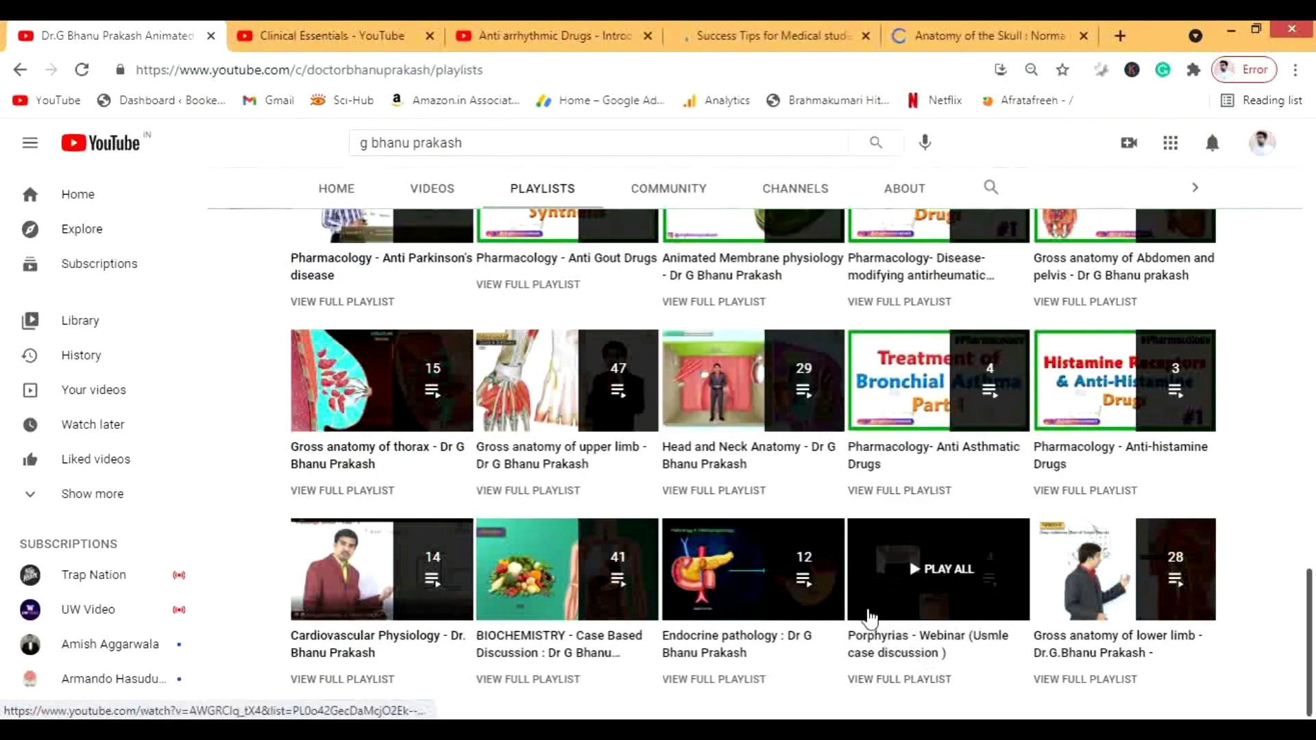
right_click(909, 646)
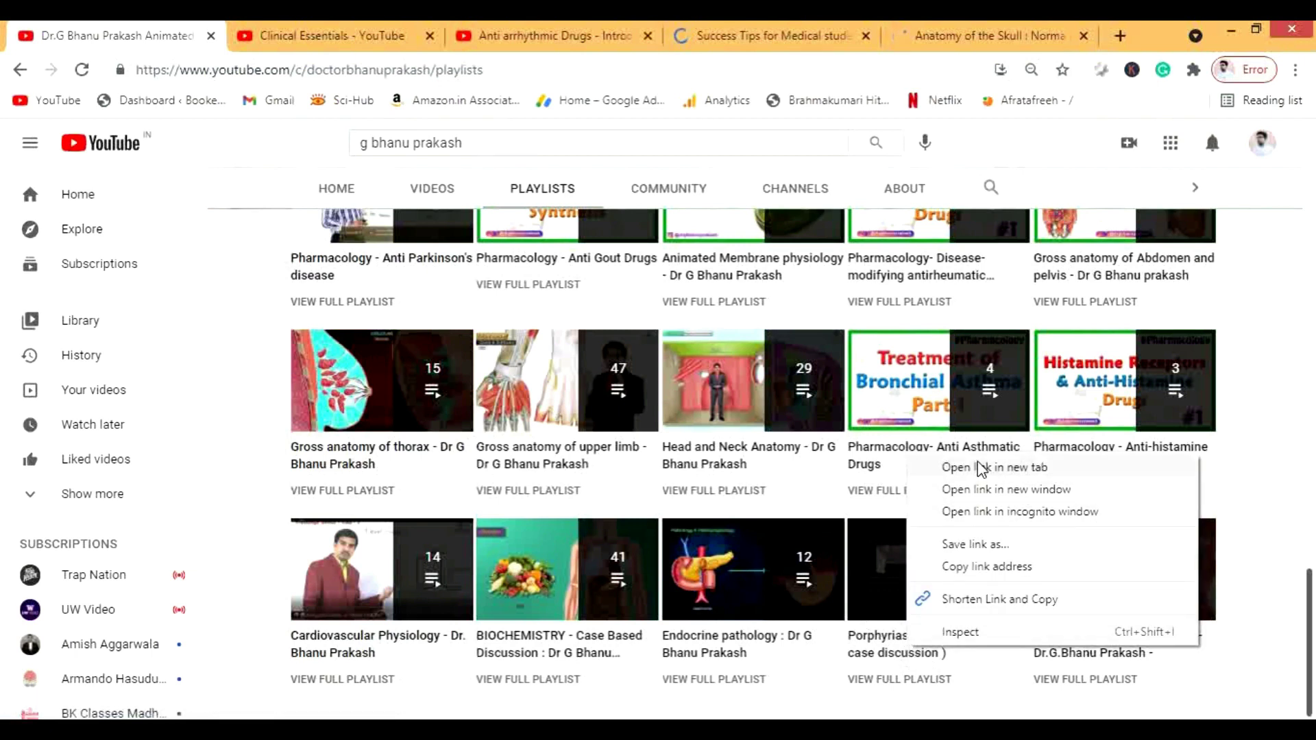
left_click(982, 467)
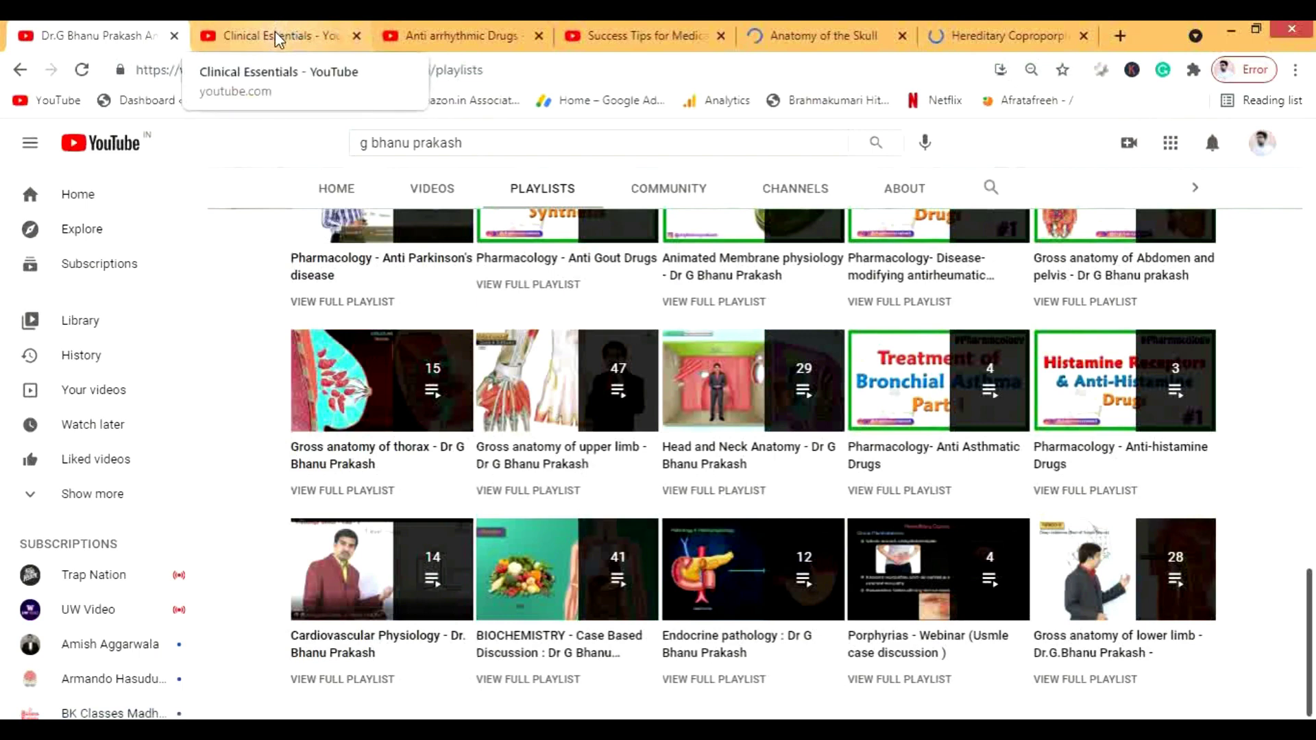
- Skim the Body Mass Index video in the Clinical Essentials tab, dismissing the ad and seeking ahead
left_click(275, 36)
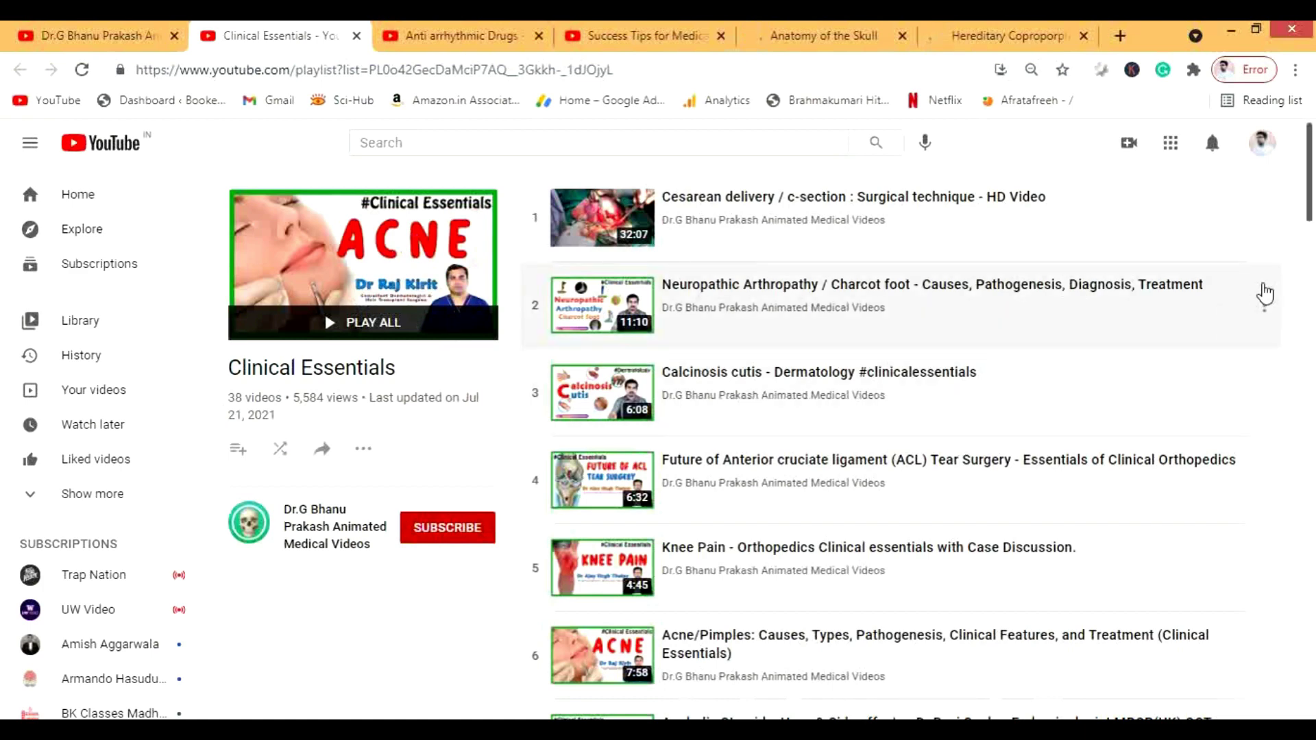
mouse_move(1305, 222)
left_mouse_down()
mouse_move(1286, 375)
mouse_move(1286, 355)
left_mouse_up()
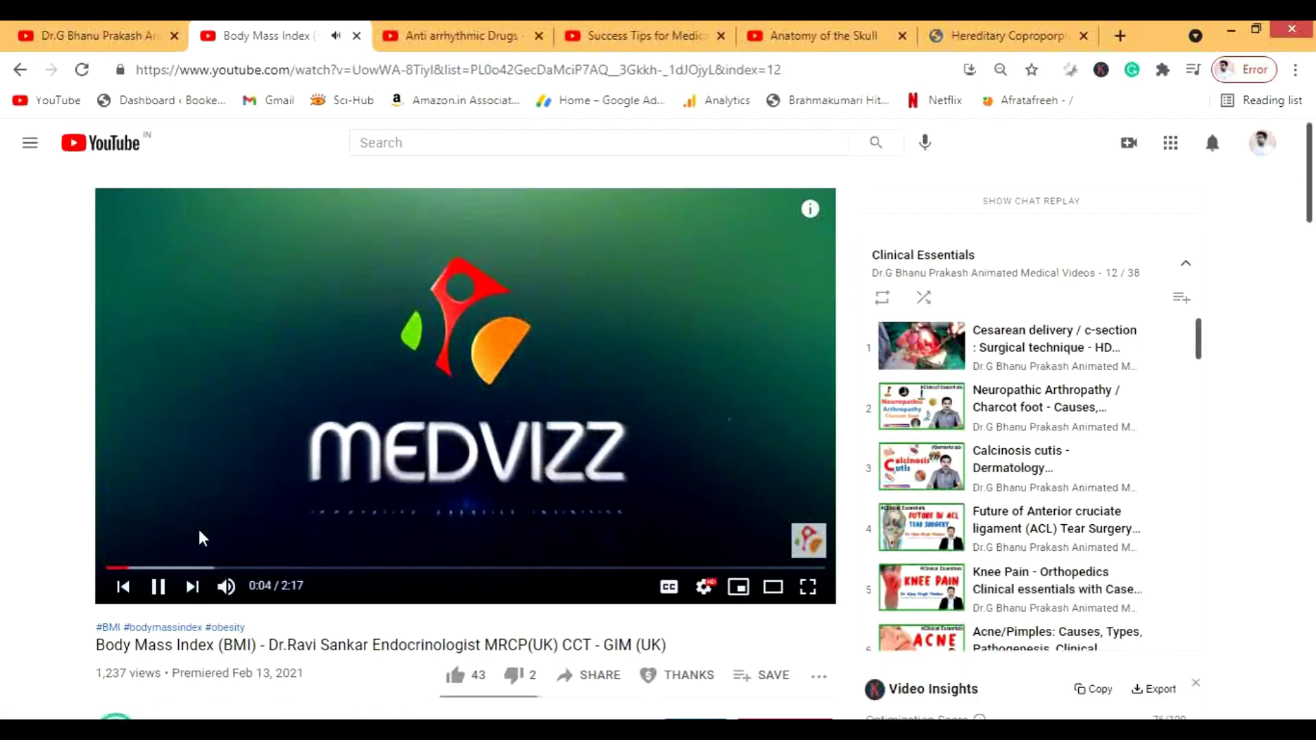
left_click(216, 564)
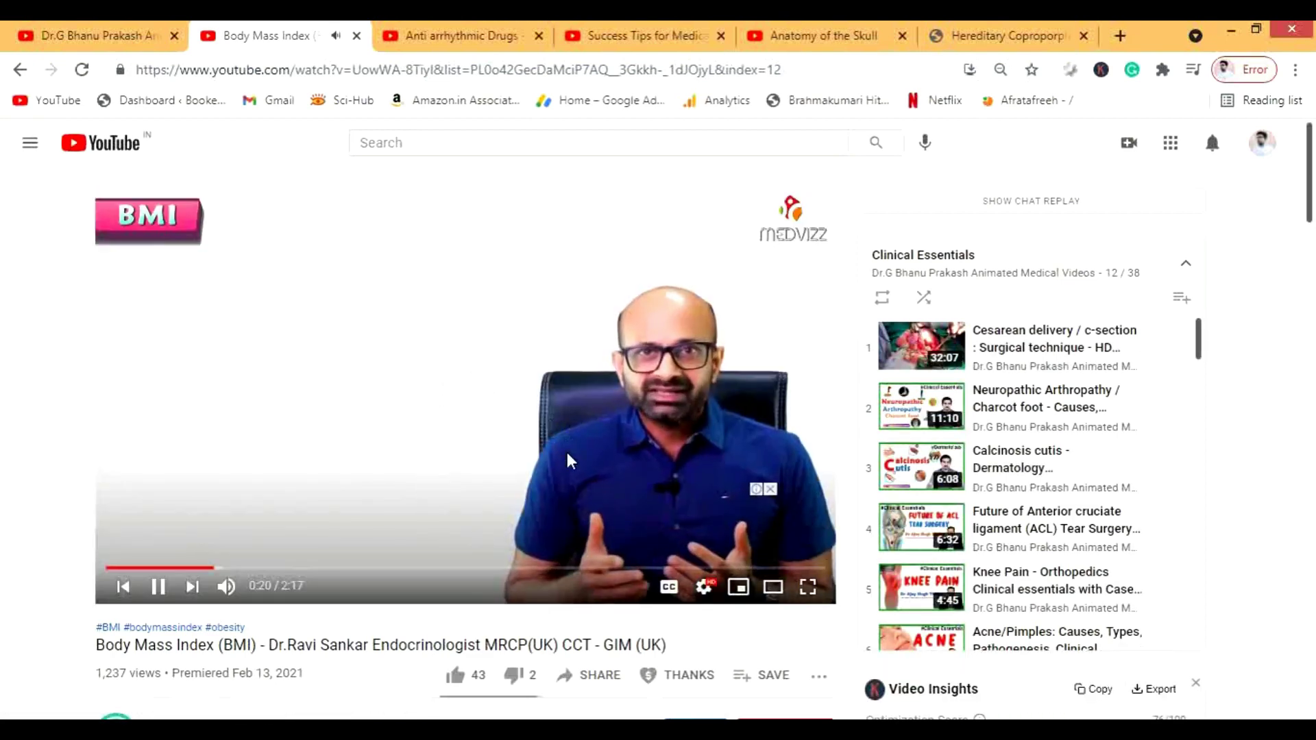
left_click(772, 491)
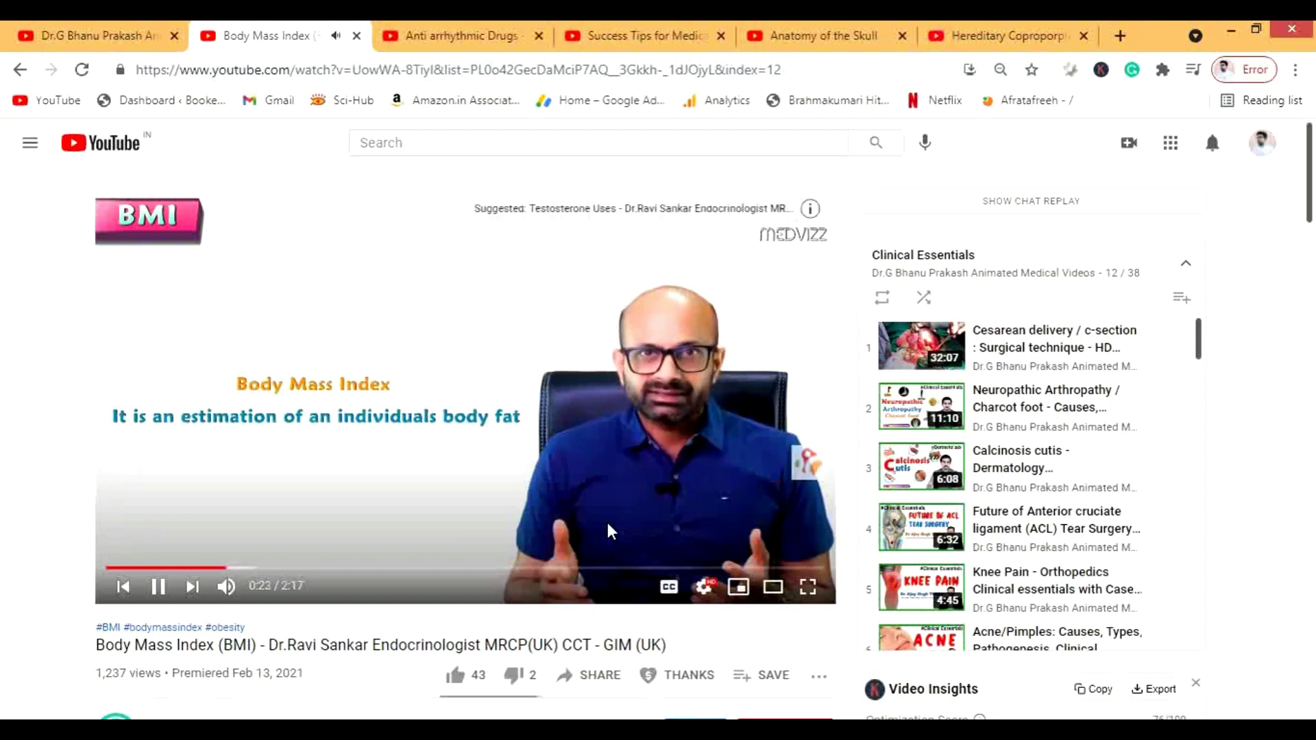
left_click(467, 483)
left_click(466, 568)
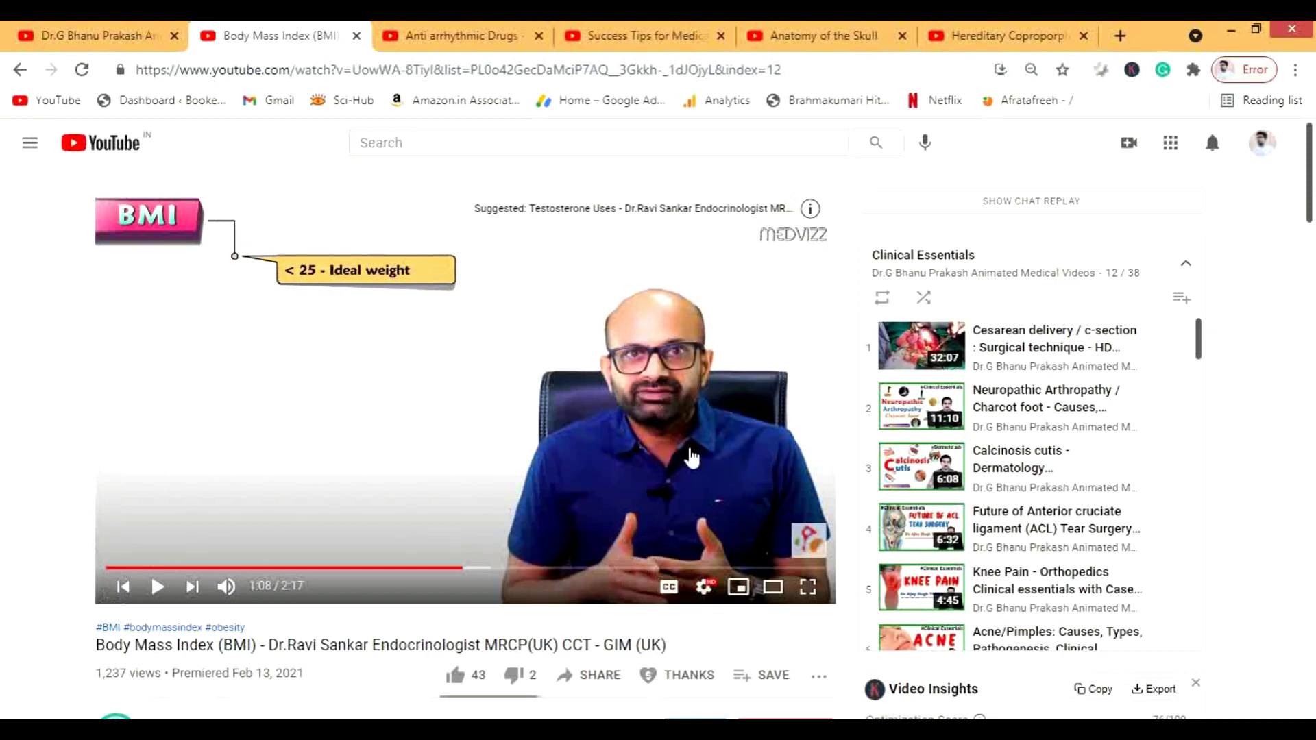
left_click(632, 567)
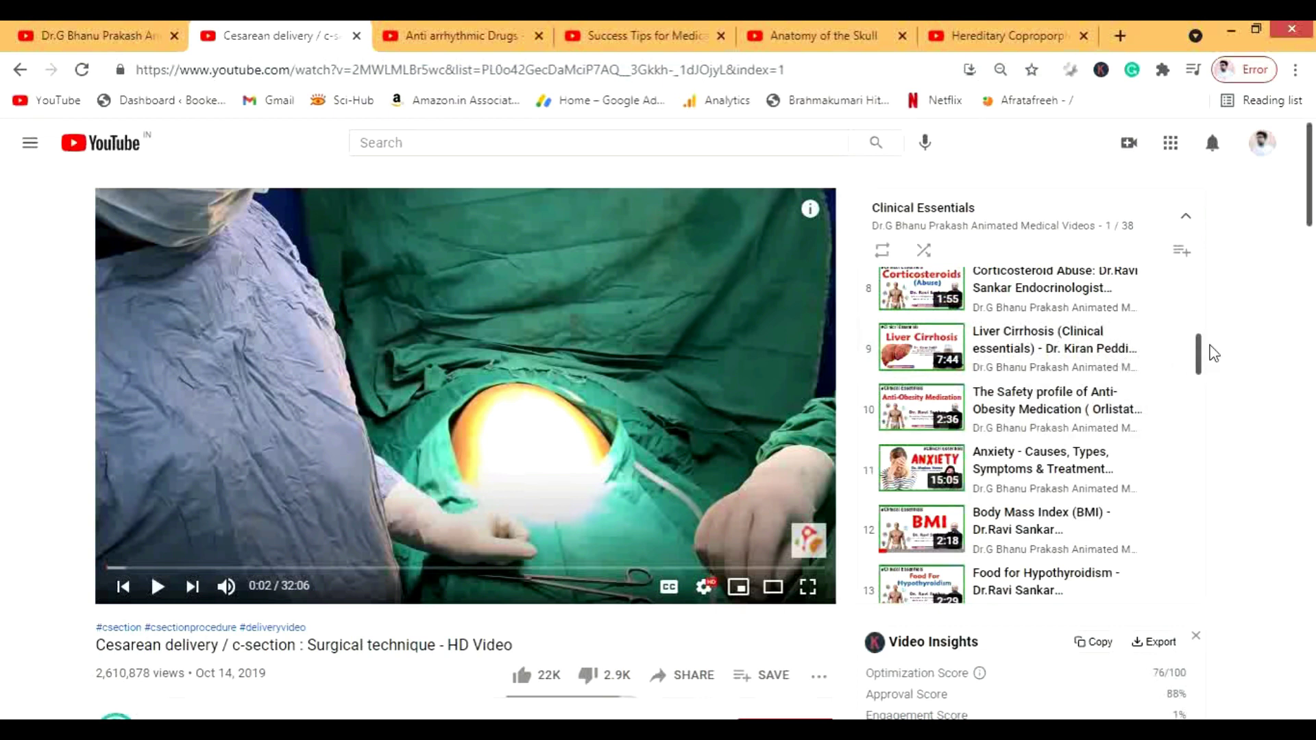
scroll(1203, 363, "up", 2)
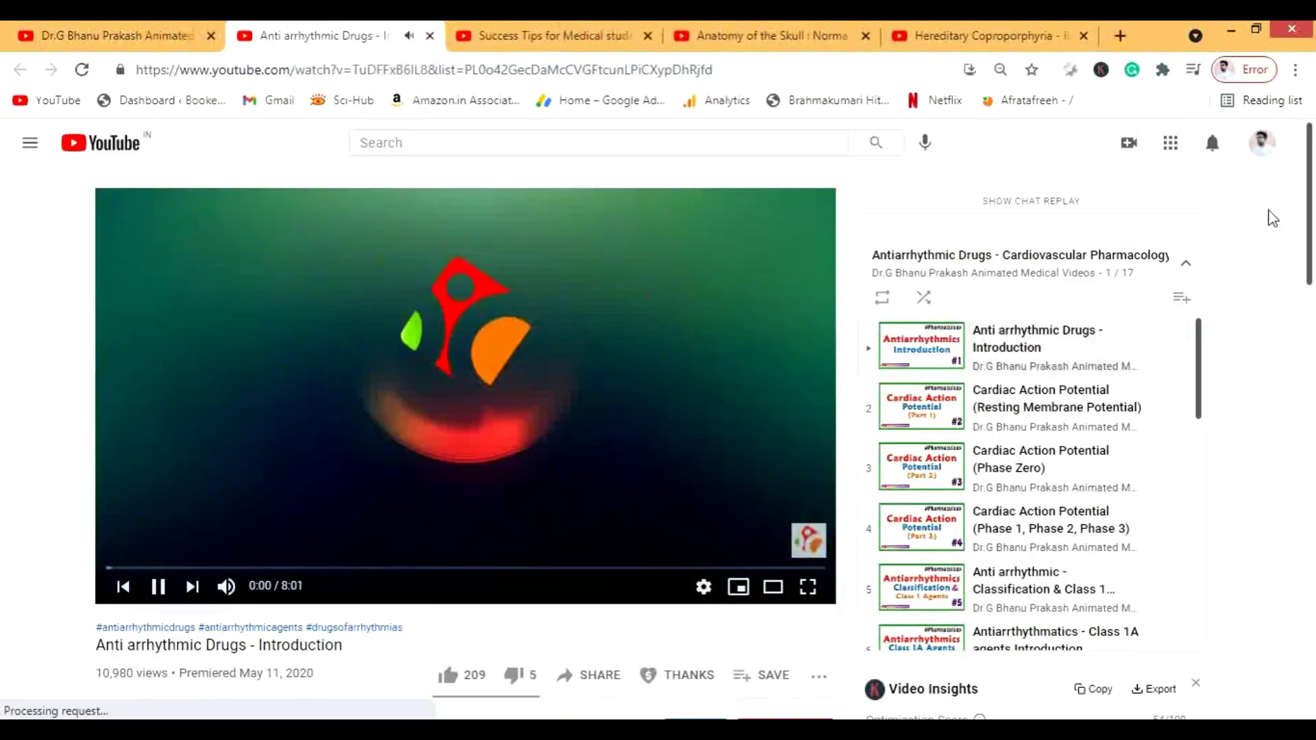
scroll(1309, 239, "down", 2)
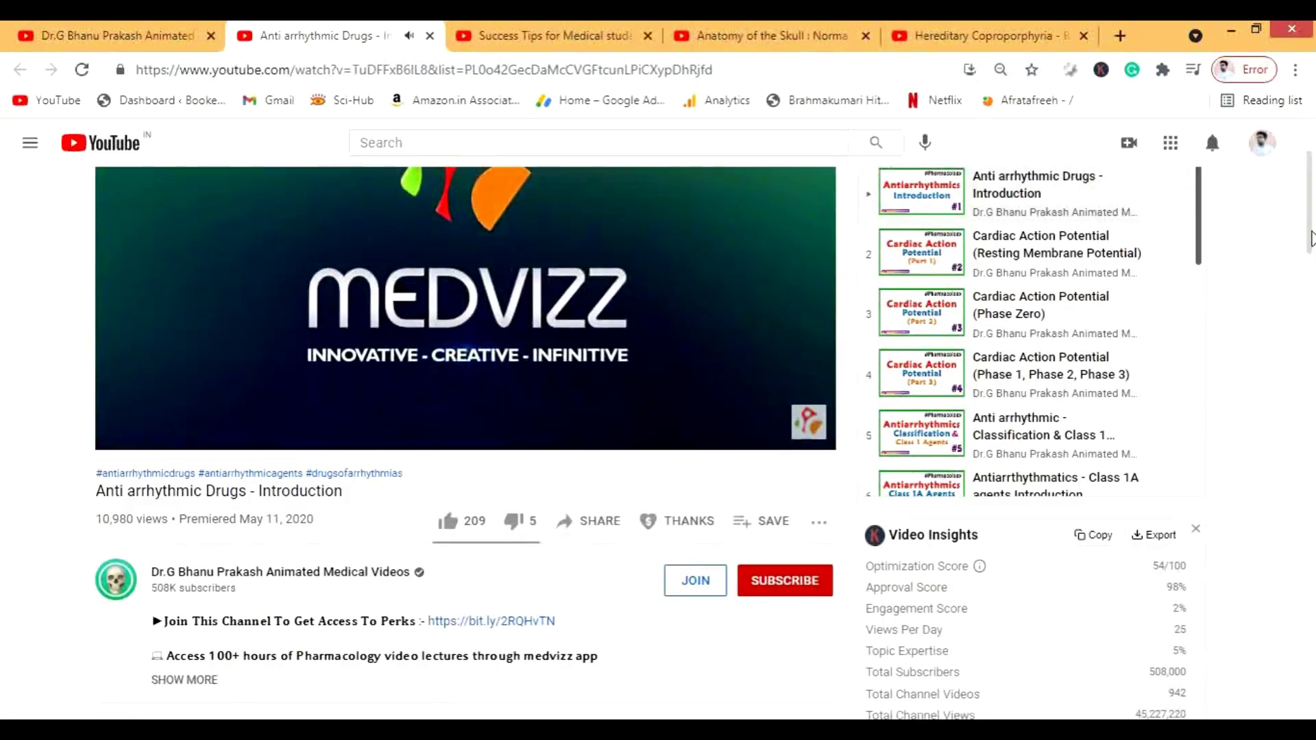
scroll(1307, 270, "up", 2)
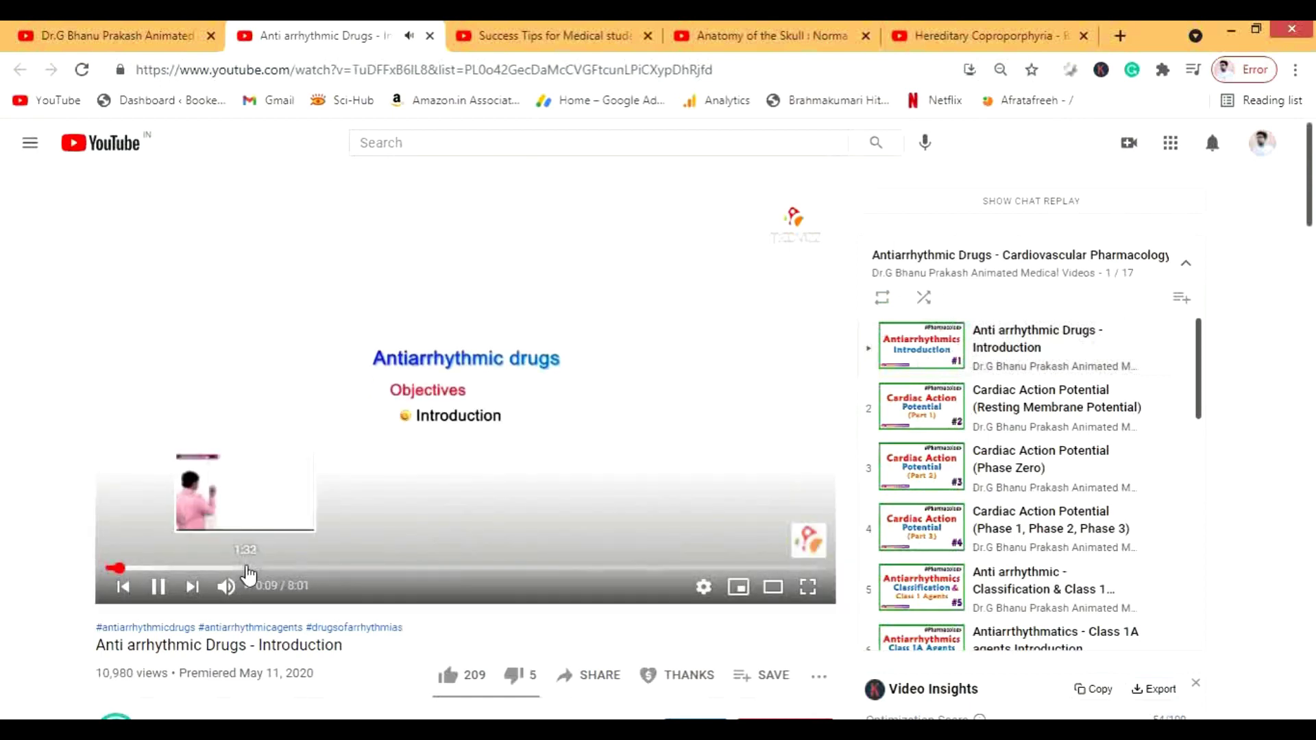
- Skim the Anti arrhythmic Drugs introduction, pausing it and seeking to about 3:47
left_click(245, 568)
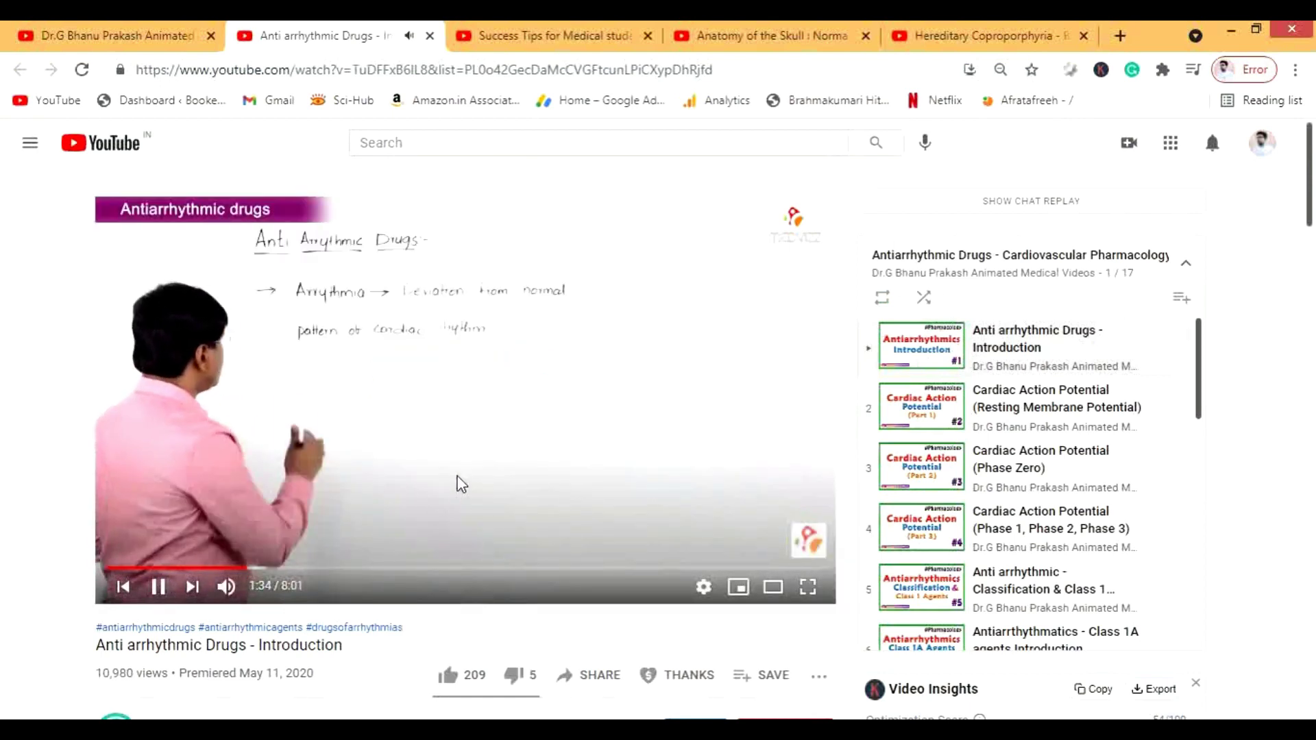
left_click(429, 343)
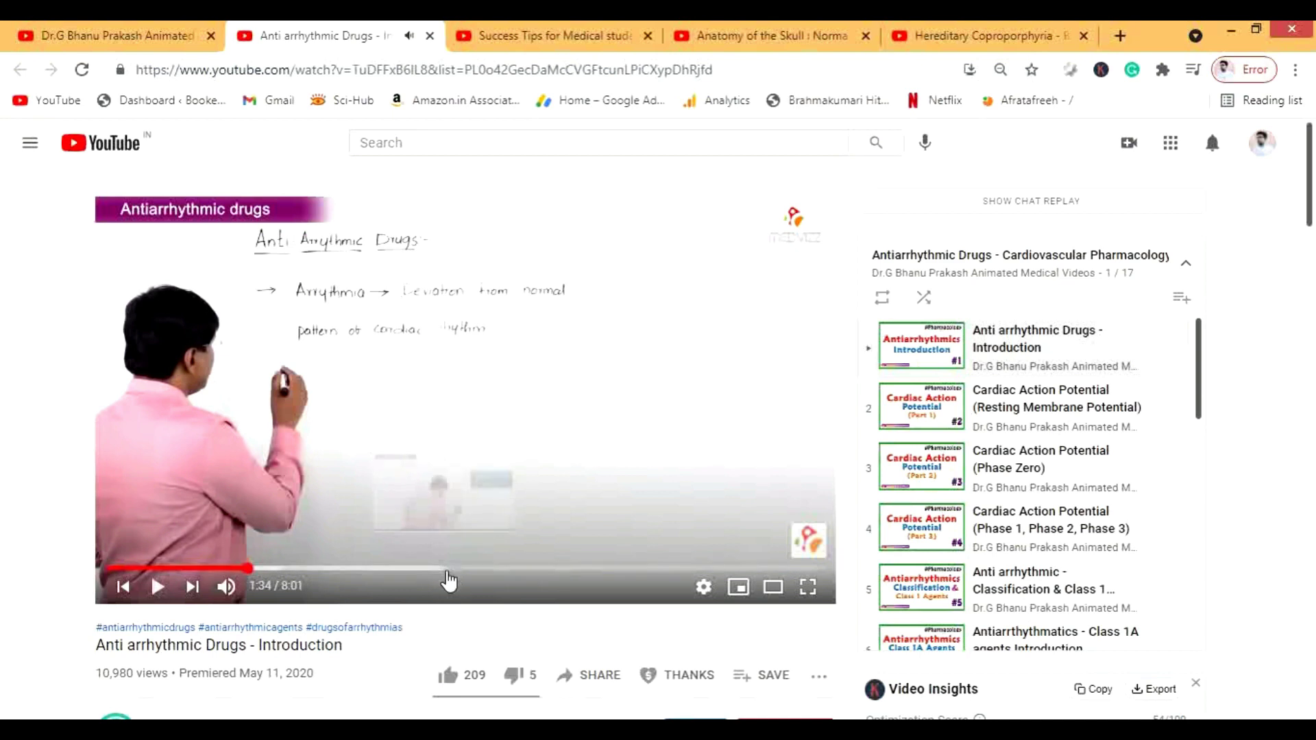
left_click(442, 567)
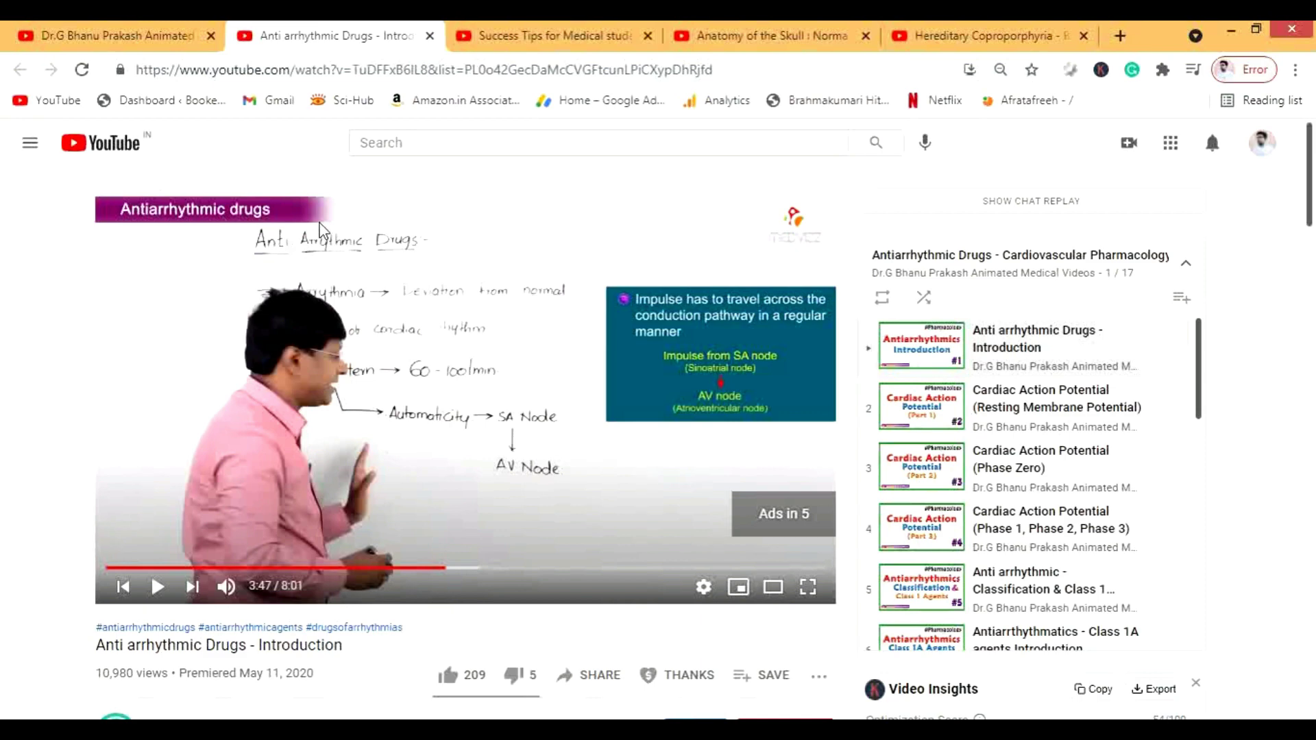
- Close the Anti arrhythmic Drugs tab, review Success Tips, and bring up Anatomy of the Skull
left_click(546, 36)
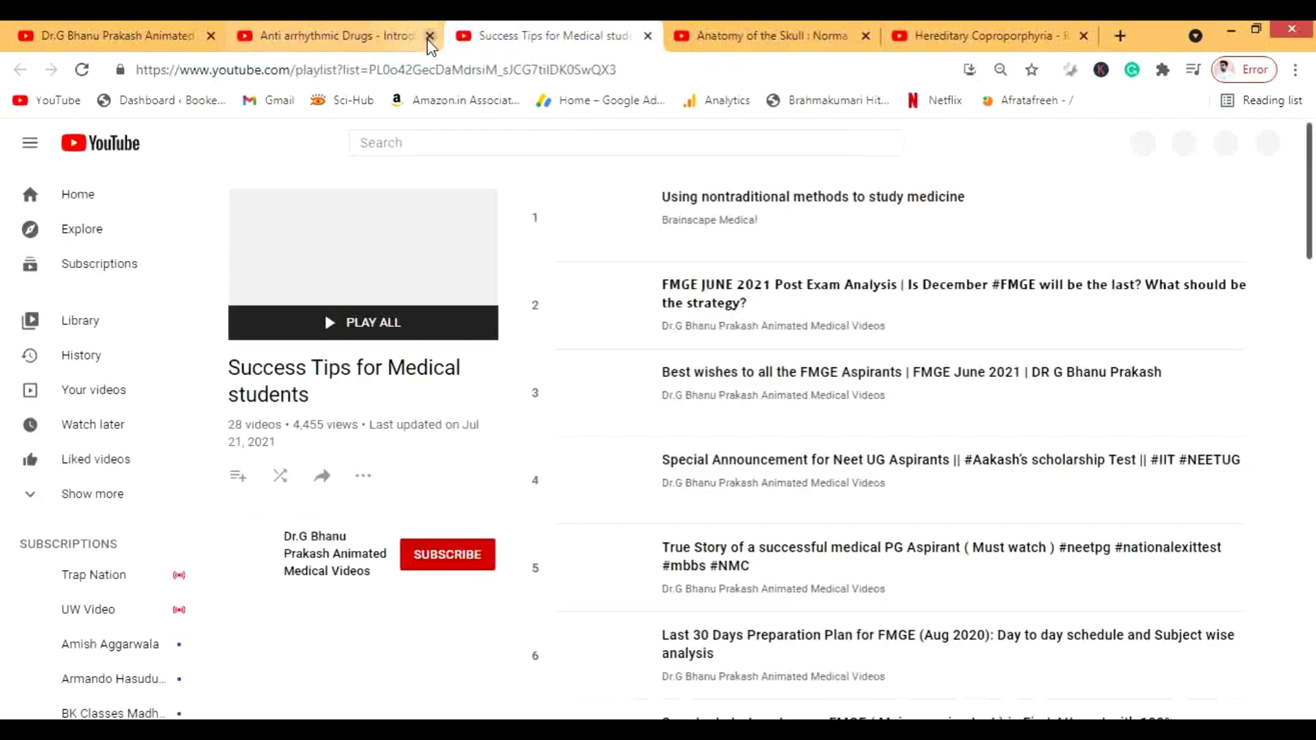
left_click(430, 35)
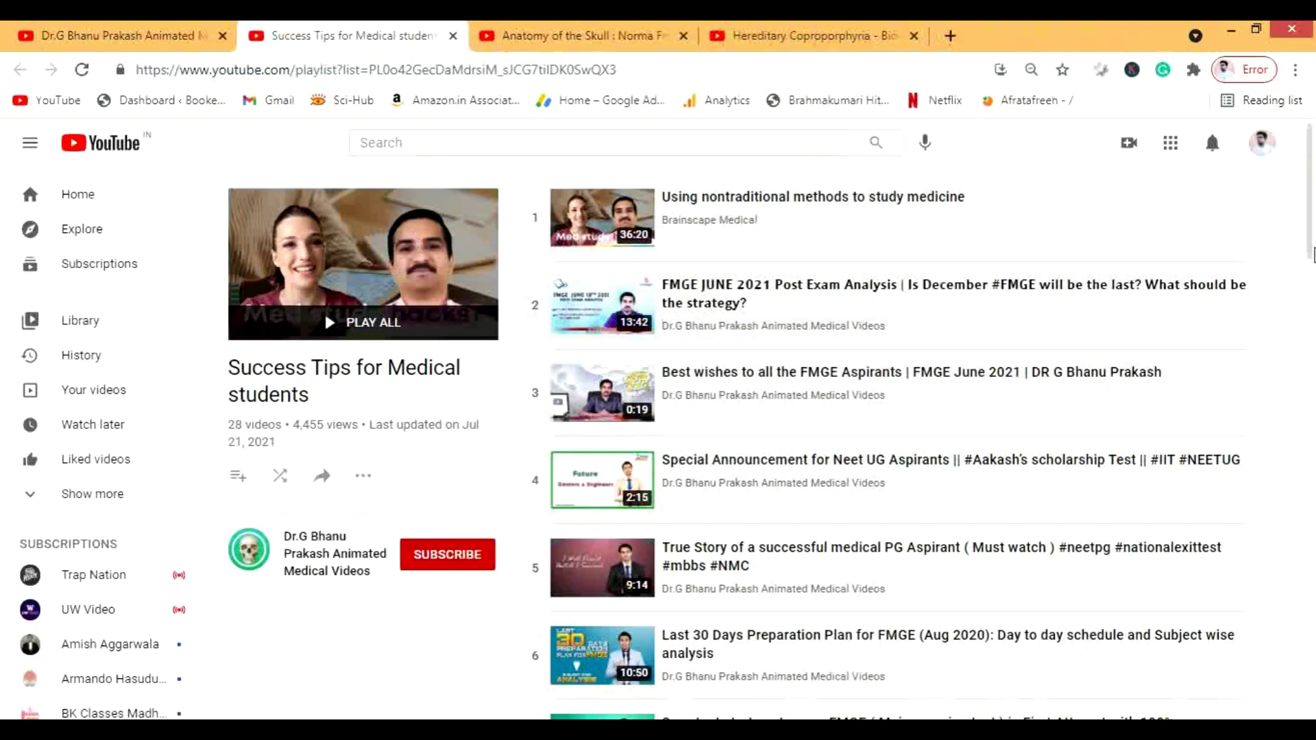
left_click_drag(1311, 229, 1311, 471)
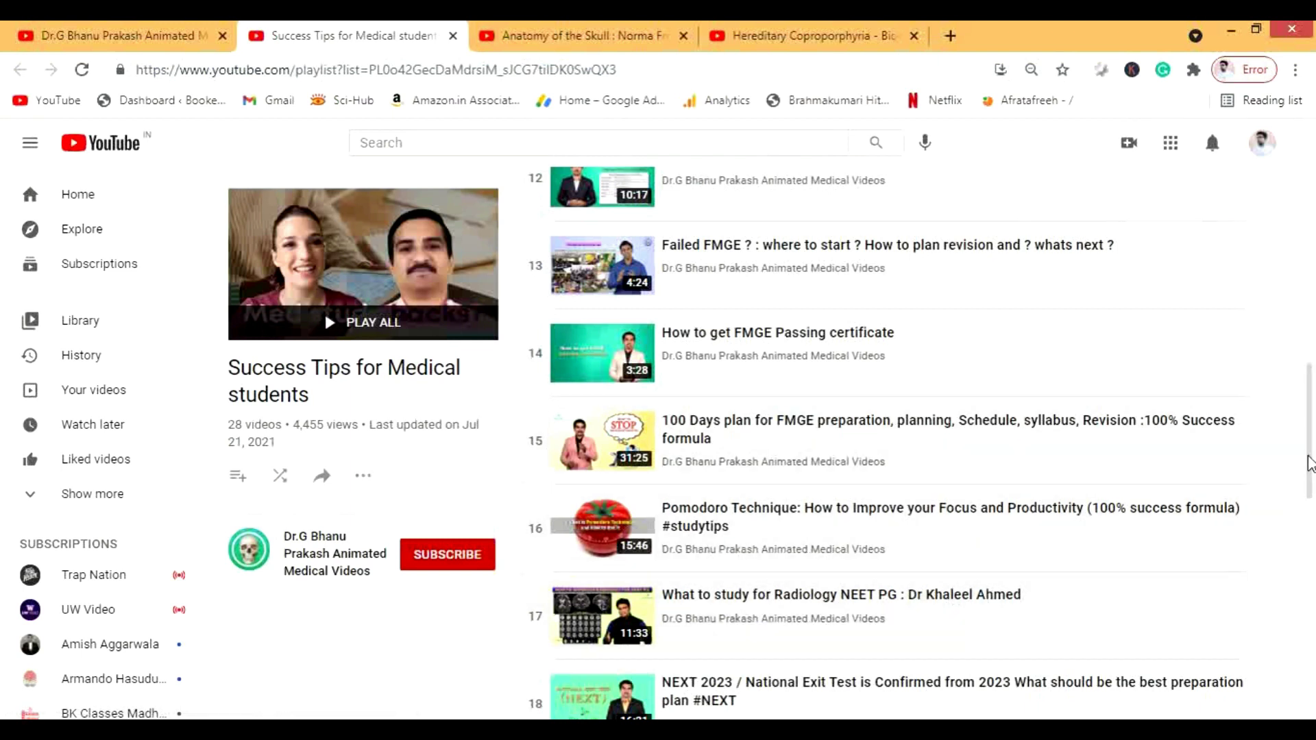
left_click_drag(1310, 462, 1312, 340)
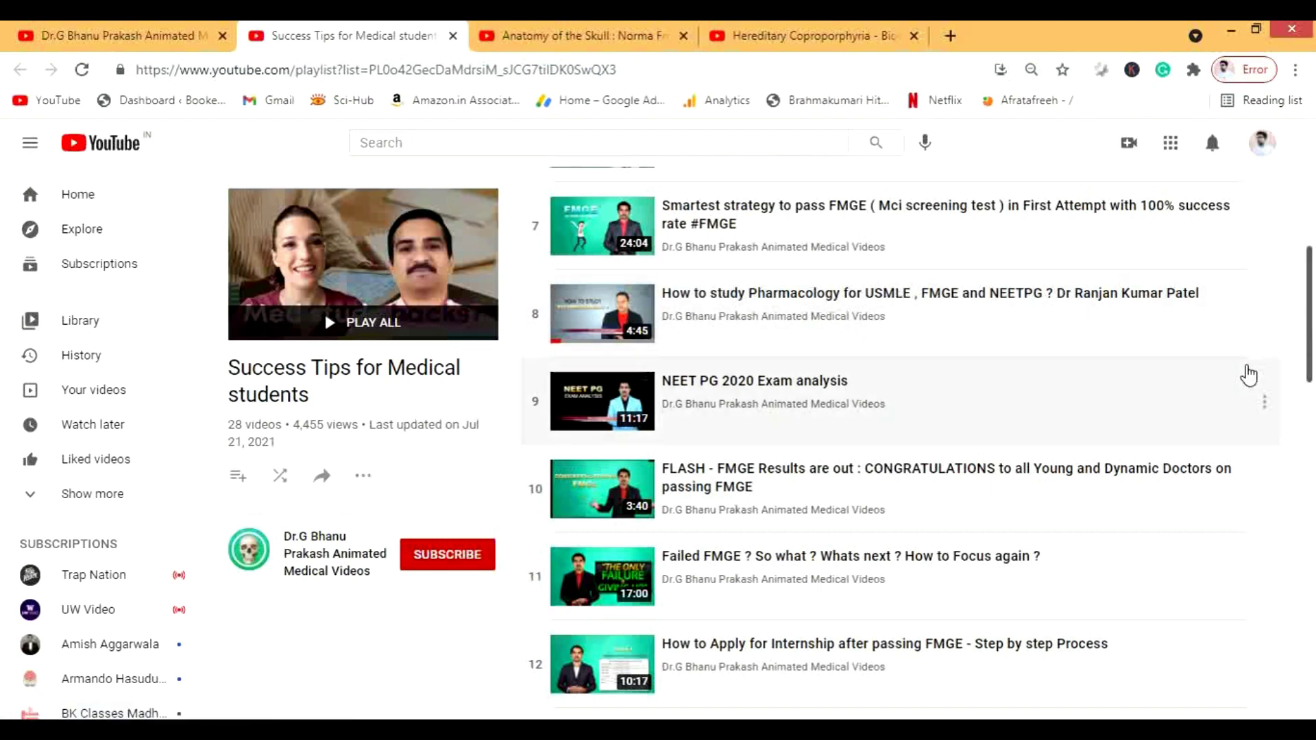
mouse_move(1311, 359)
left_mouse_down()
mouse_move(1312, 242)
mouse_move(1310, 514)
left_mouse_up()
left_click(982, 350)
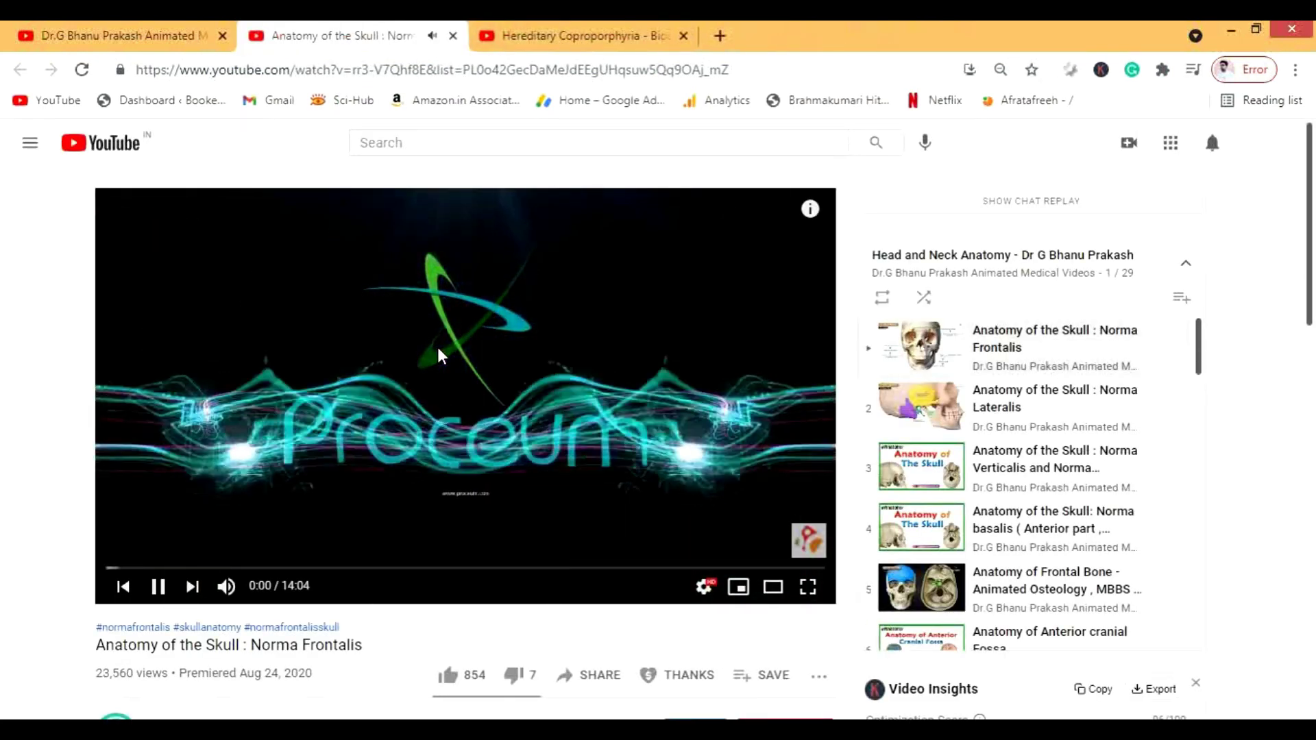
- Pause the Anatomy of the Skull: Norma Frontalis video and seek further ahead in it
left_click(438, 354)
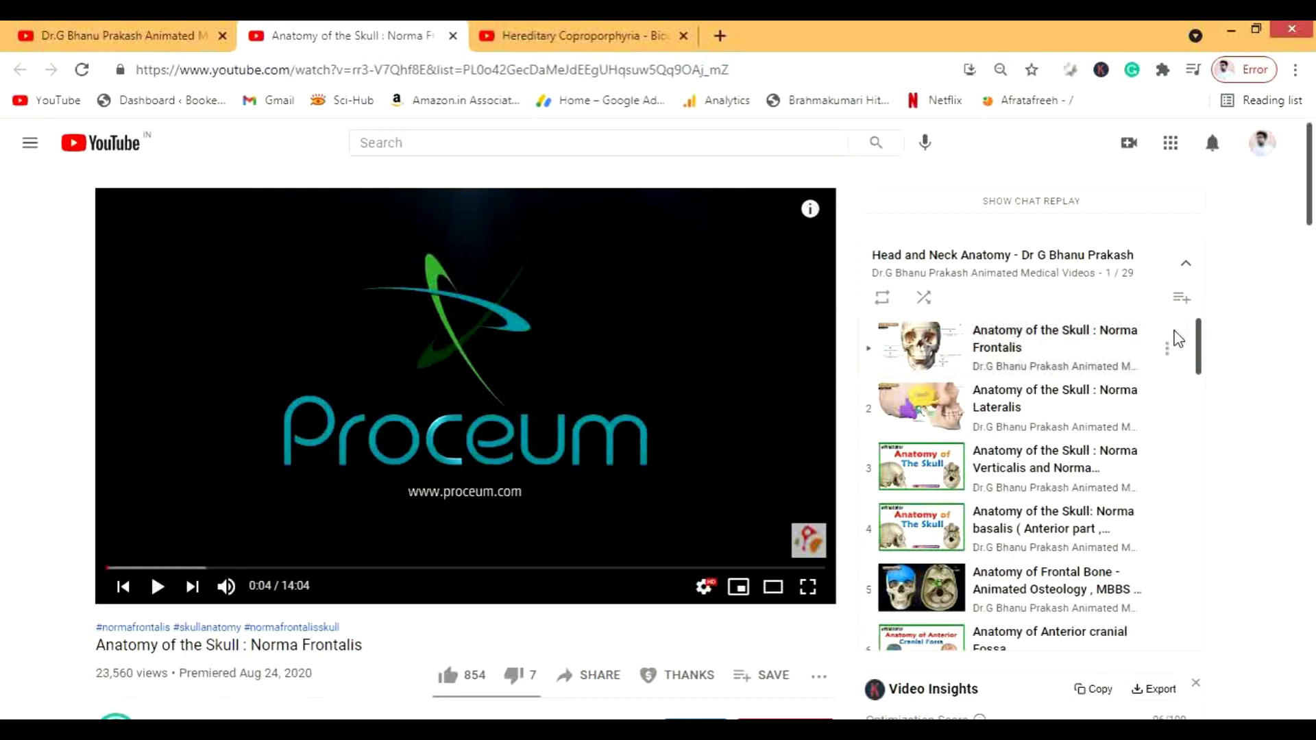
left_click_drag(1198, 350, 1198, 392)
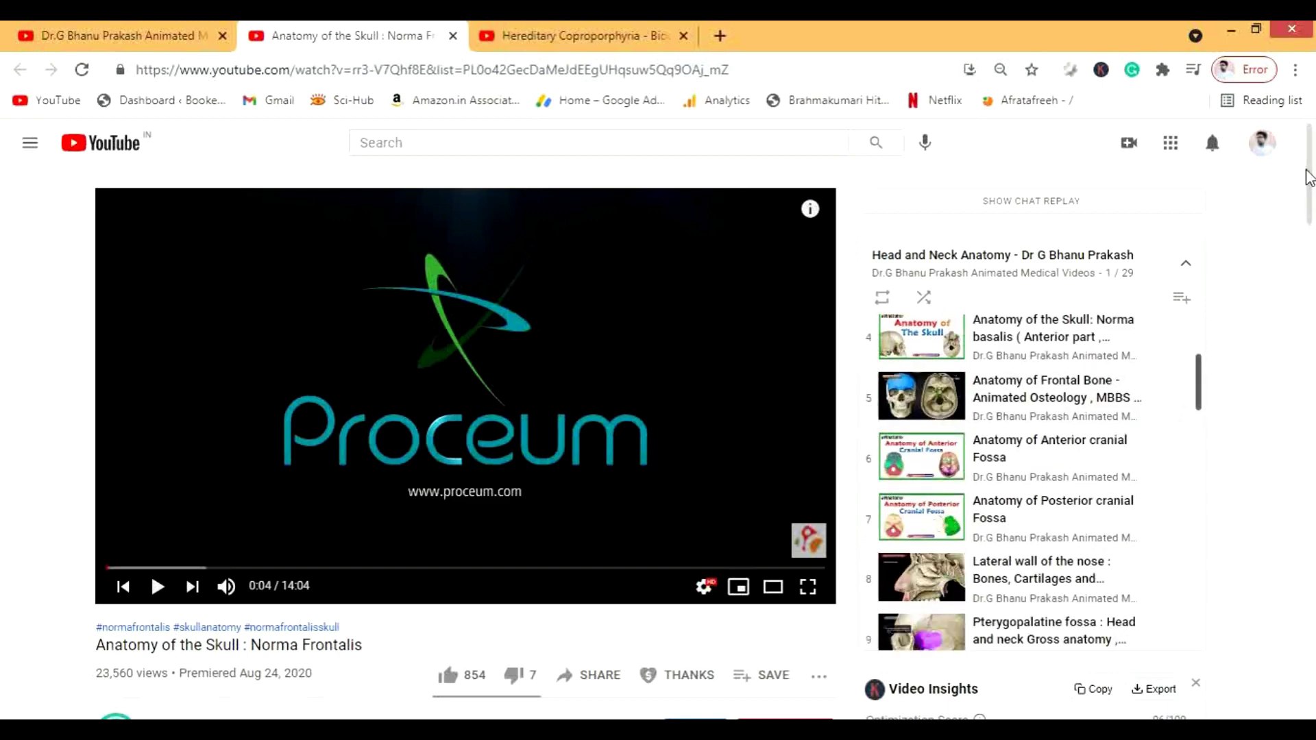
left_click_drag(1305, 188, 1304, 232)
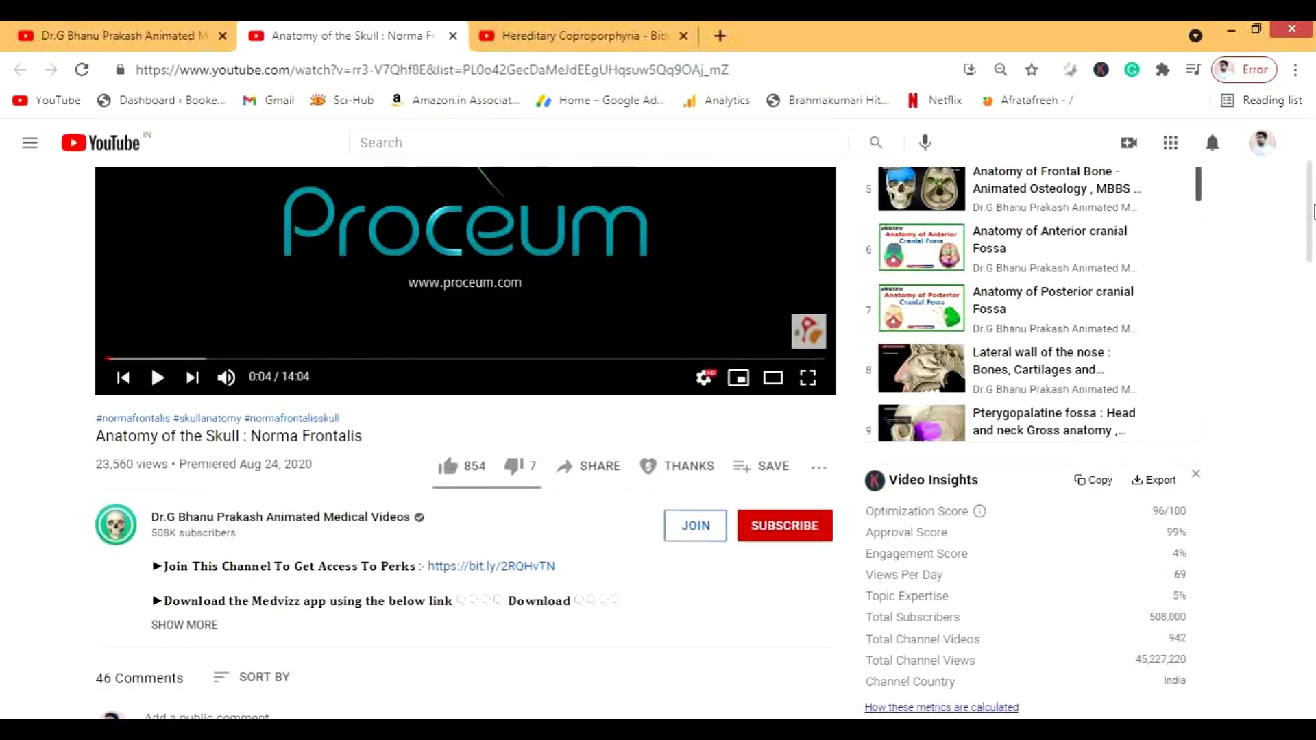
scroll(1311, 211, "up", 3)
left_click(200, 566)
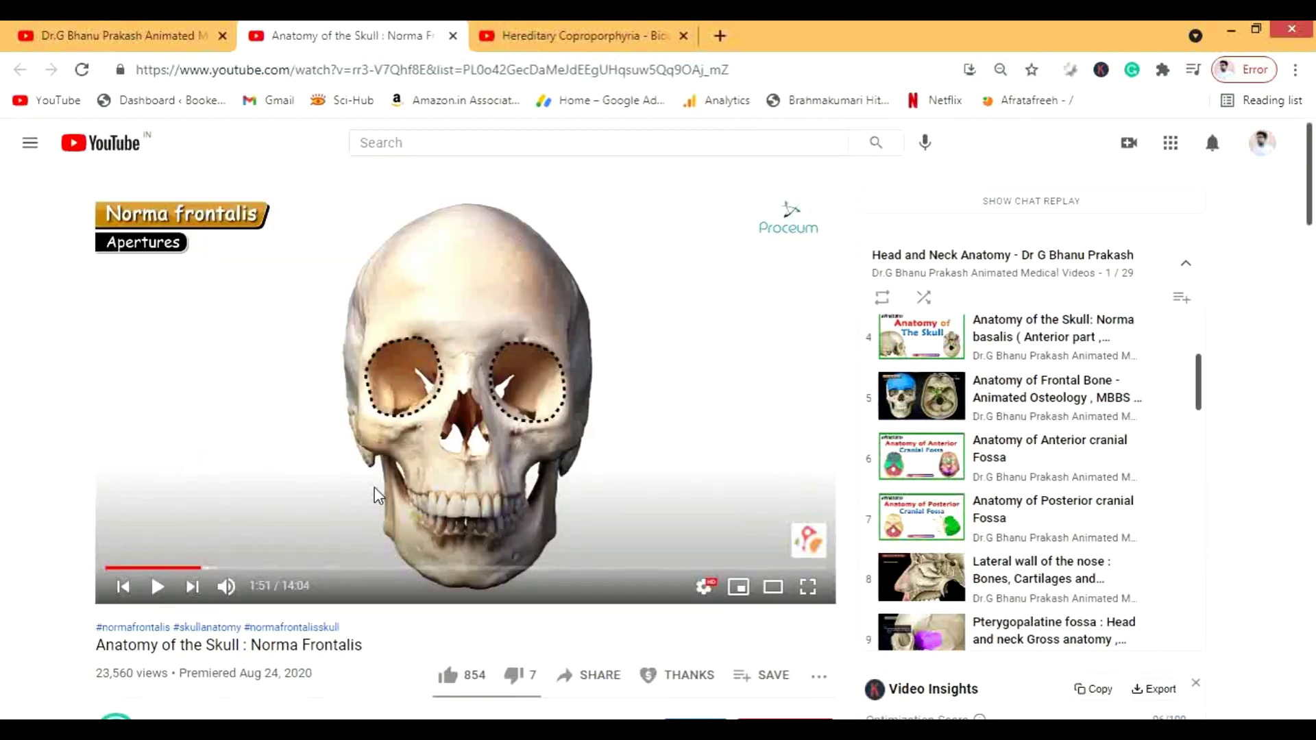
left_click(317, 566)
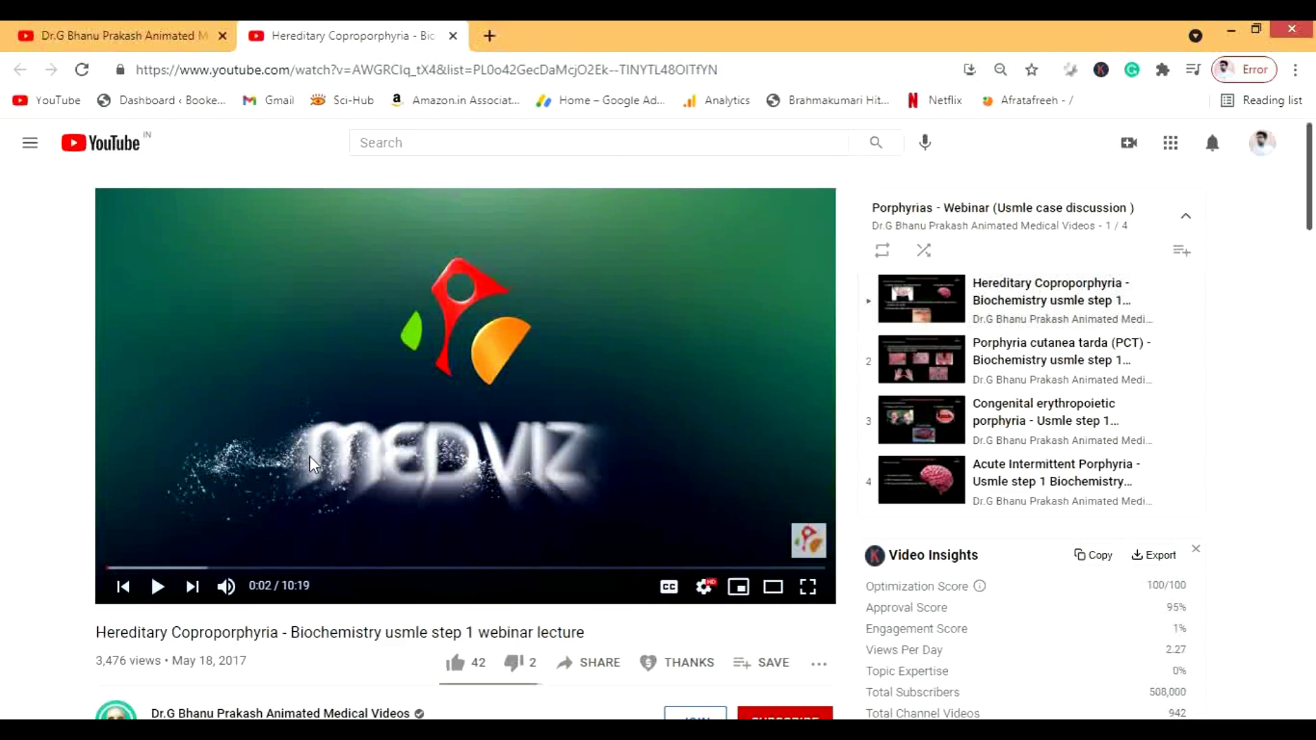
- Seek the Hereditary Coproporphyria lecture to the pathophysiology part near 6:10, then return to the playlists tab
left_click(201, 567)
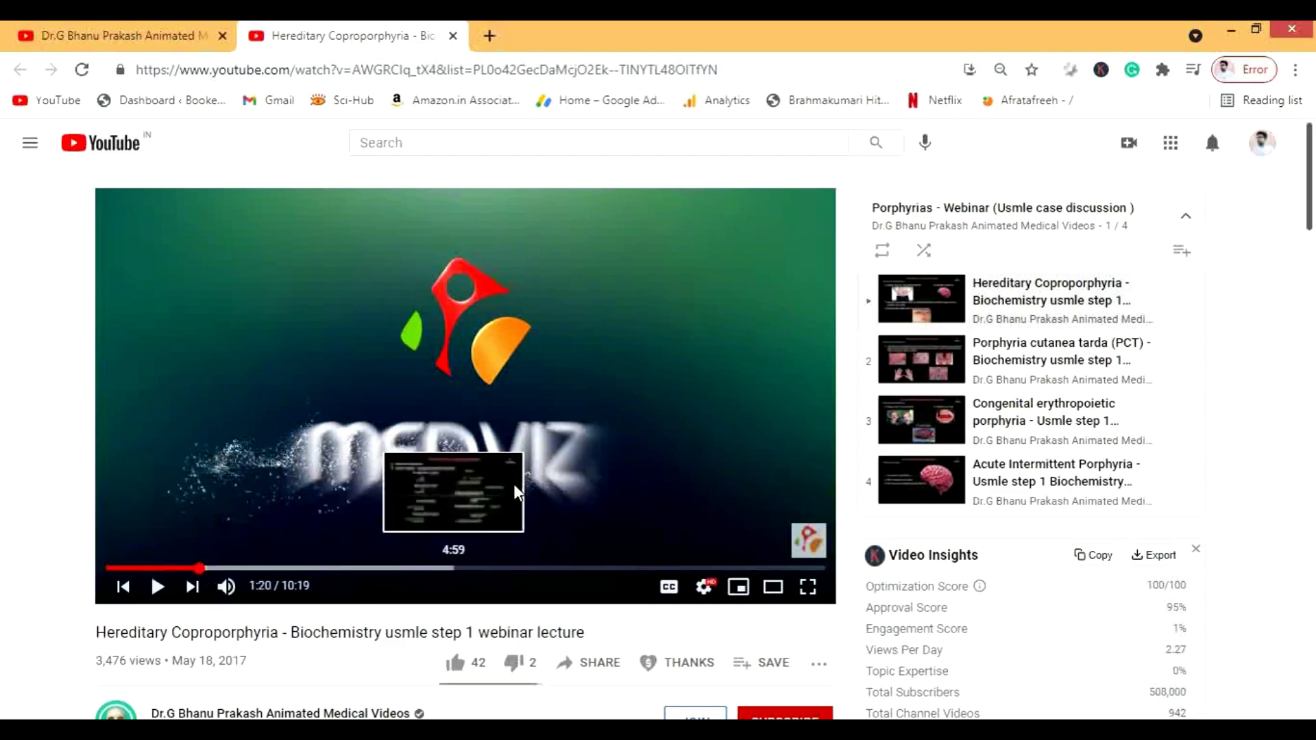
left_click(538, 568)
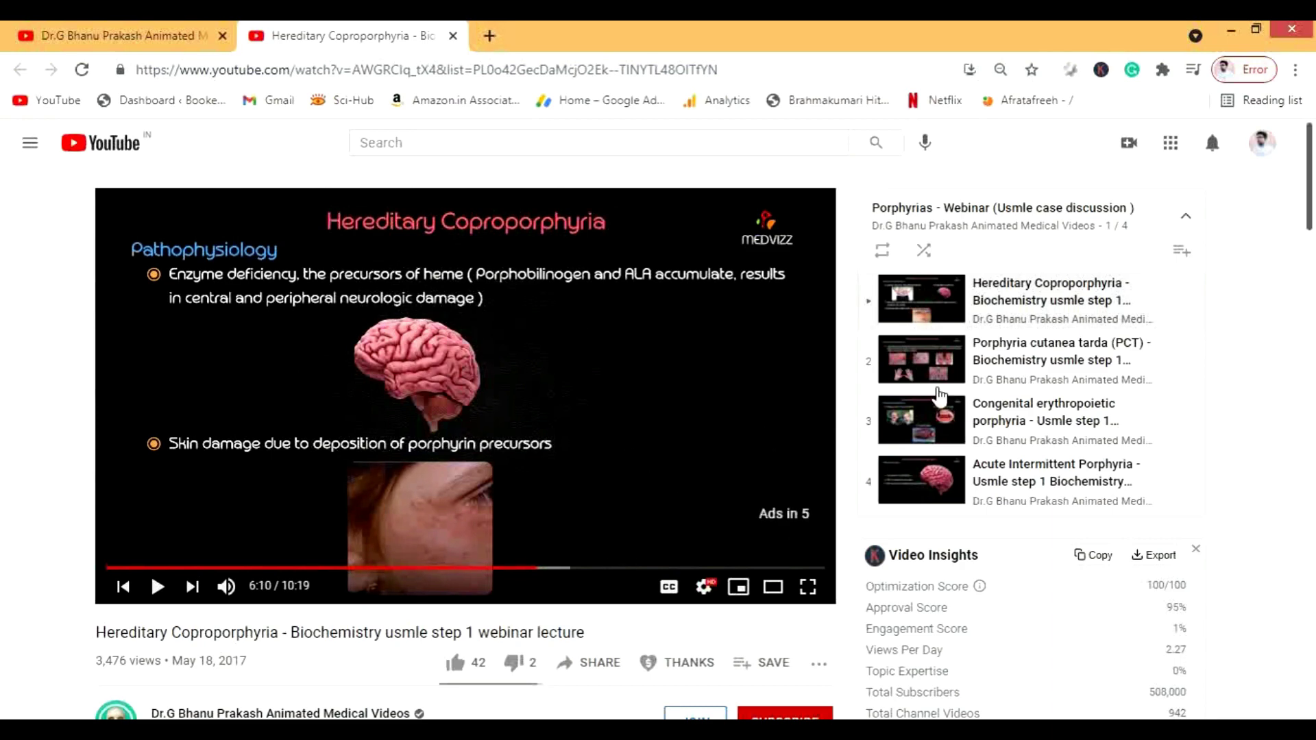
mouse_move(1310, 180)
left_mouse_down()
mouse_move(1310, 305)
mouse_move(1308, 134)
left_mouse_up()
left_click(124, 35)
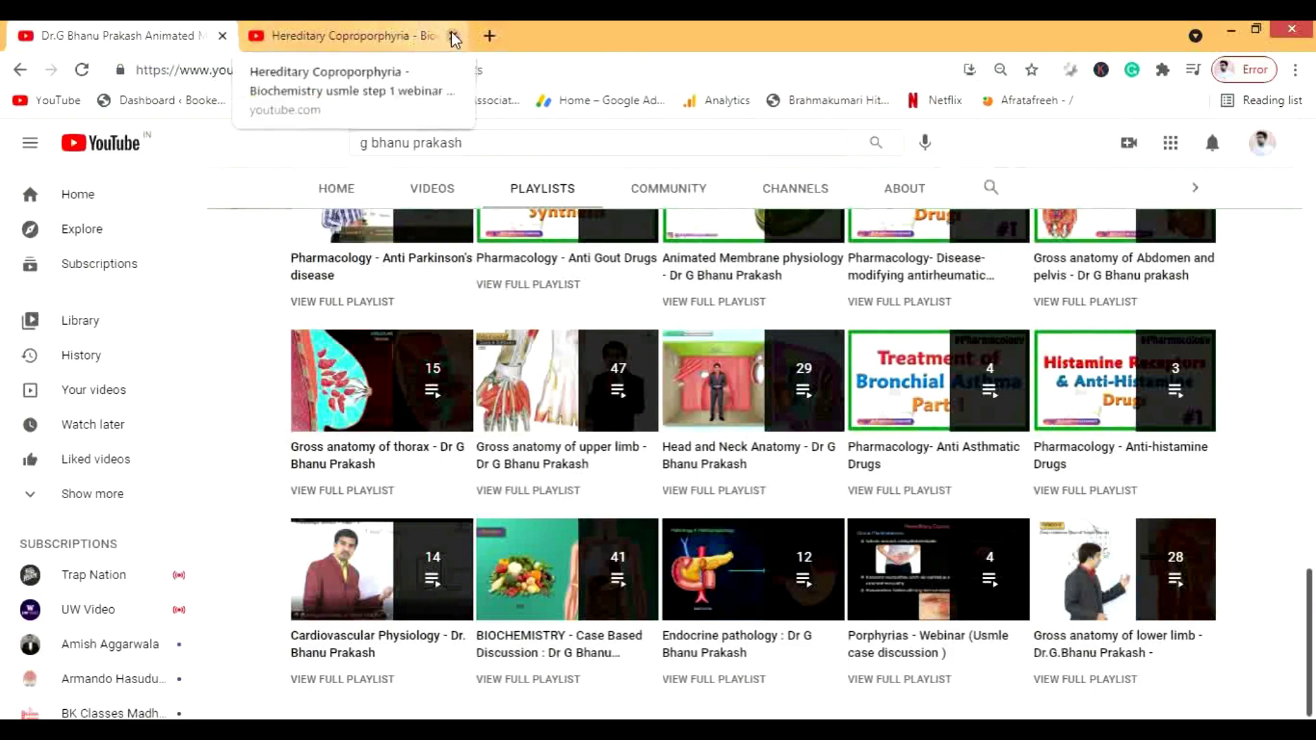
- Close the Hereditary Coproporphyria tab and subscribe to the Dr.G Bhanu Prakash channel
left_click(456, 37)
left_click_drag(1311, 642, 1304, 185)
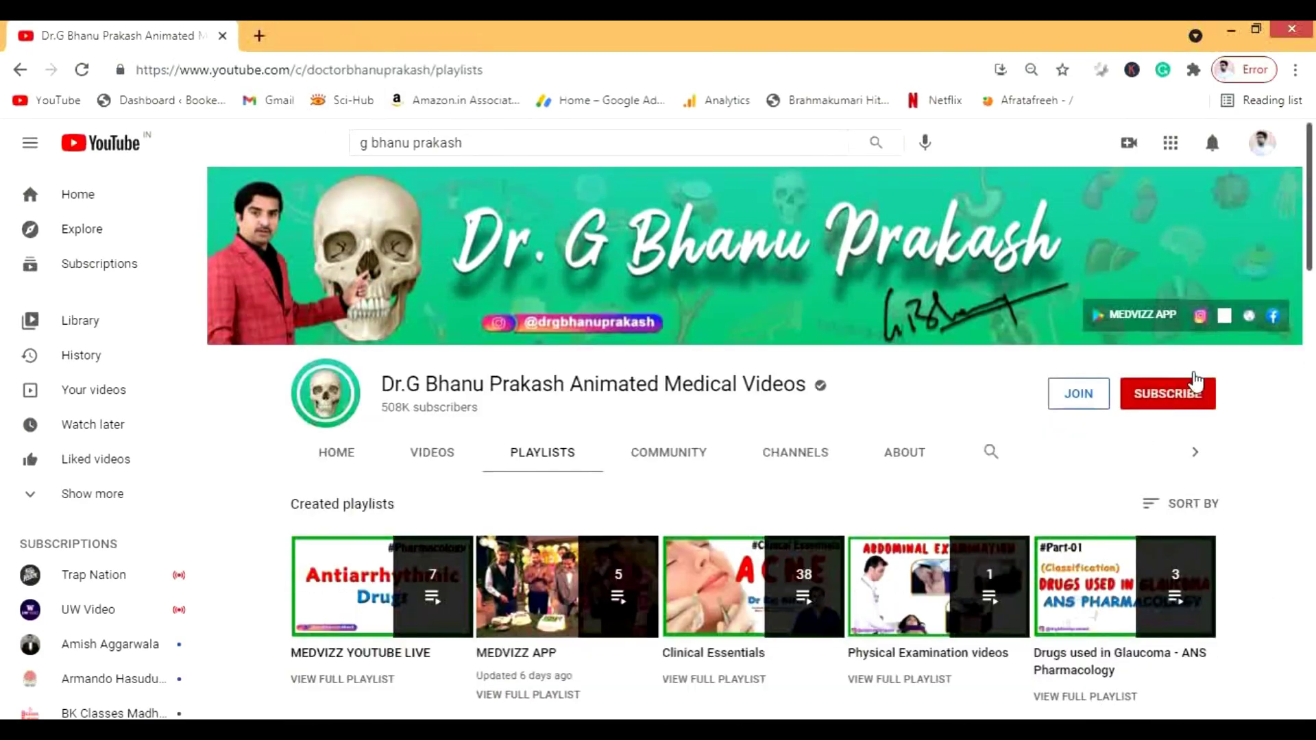
left_click(1163, 394)
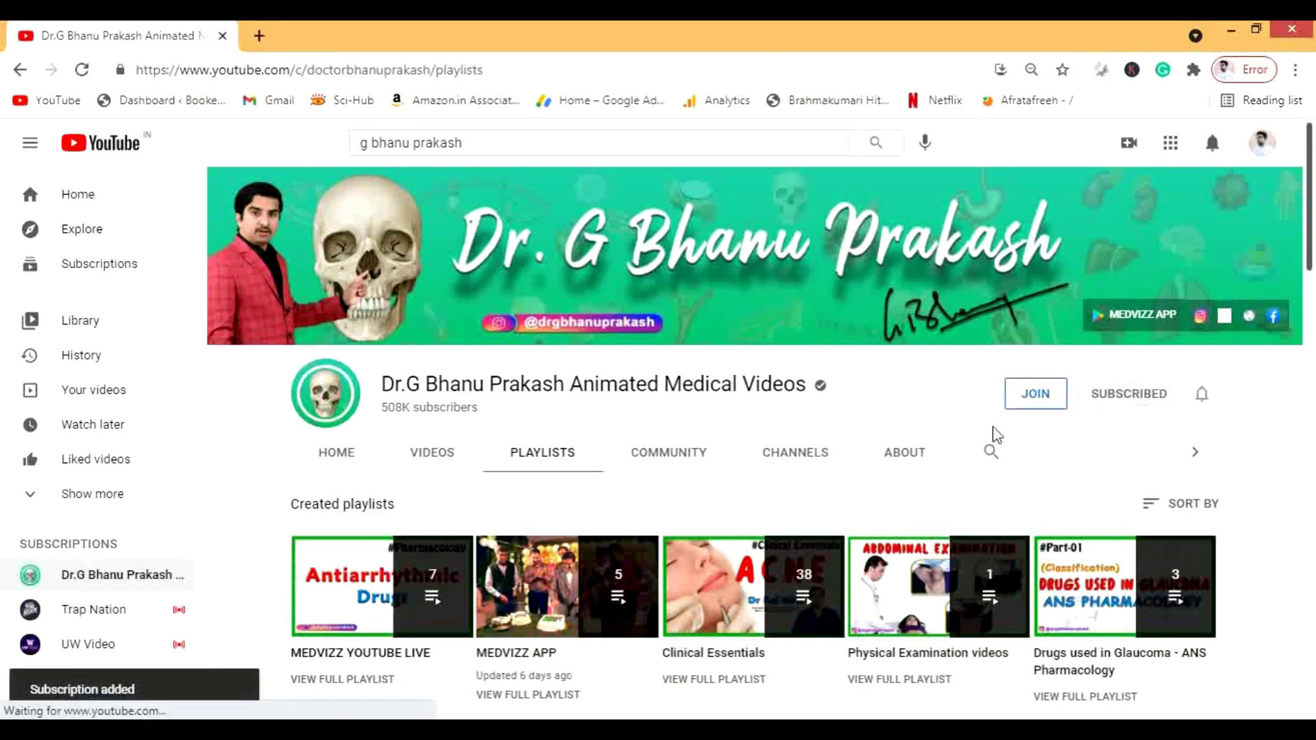